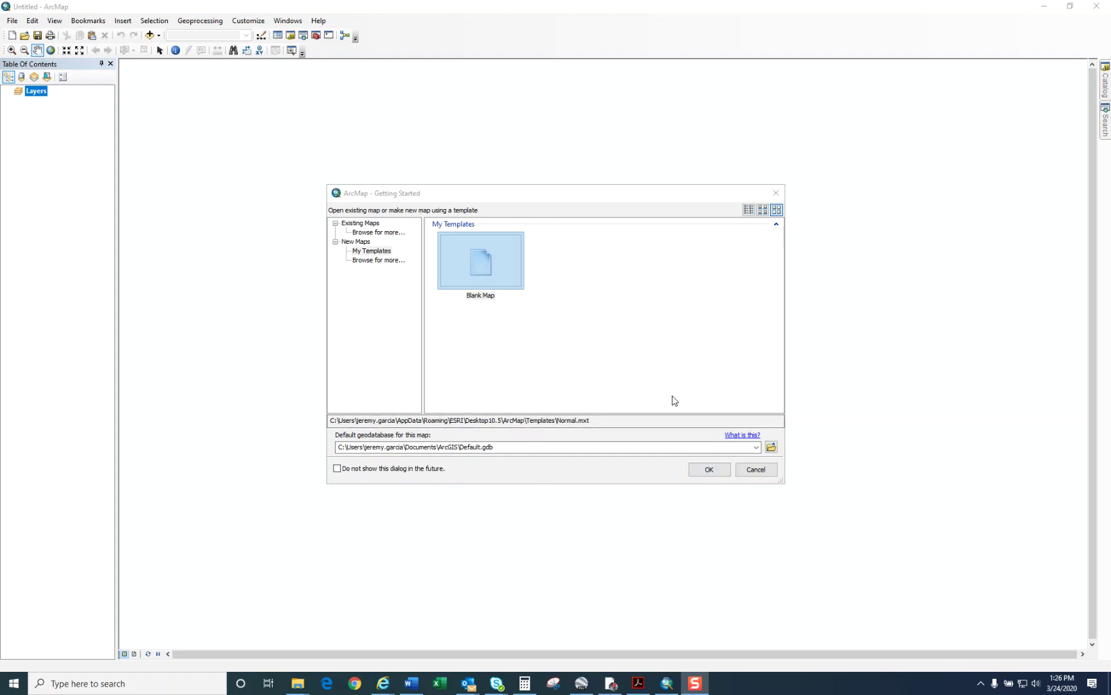
Step: Create a new blank map in ArcMap
left_click(501, 264)
left_click(713, 473)
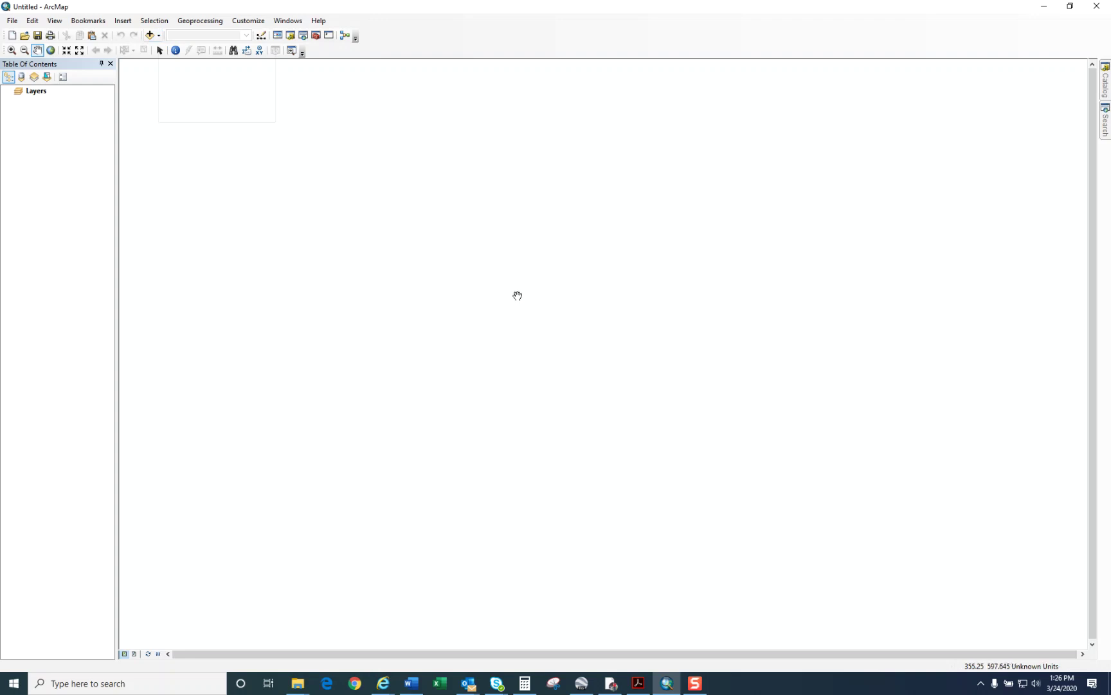
left_click(159, 36)
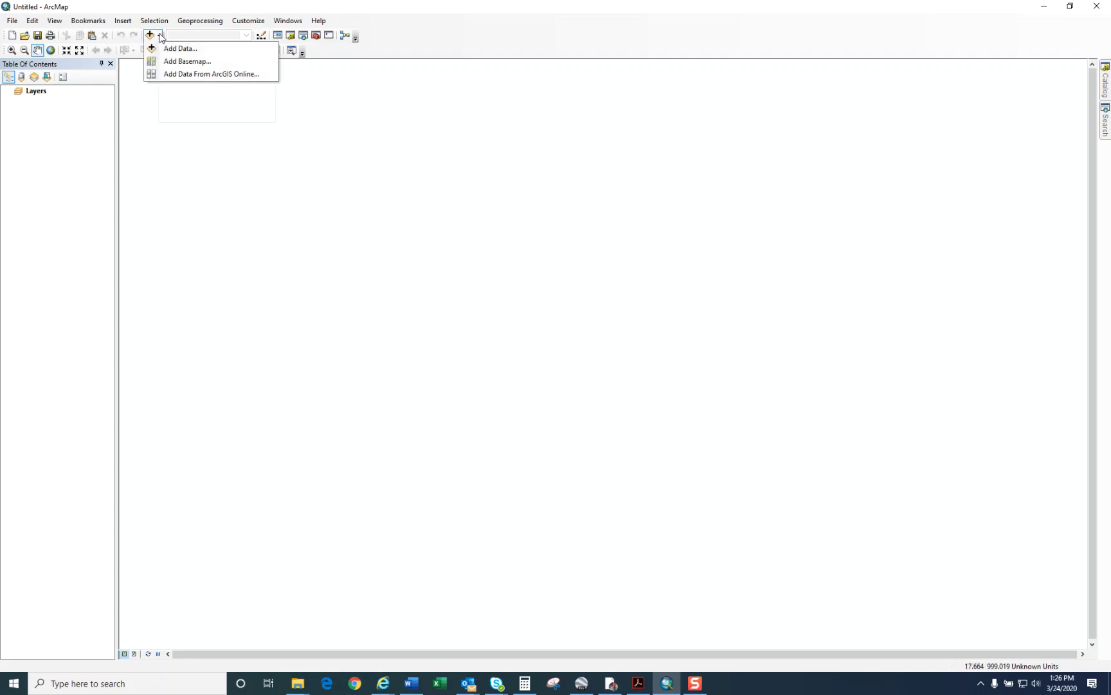
left_click(180, 61)
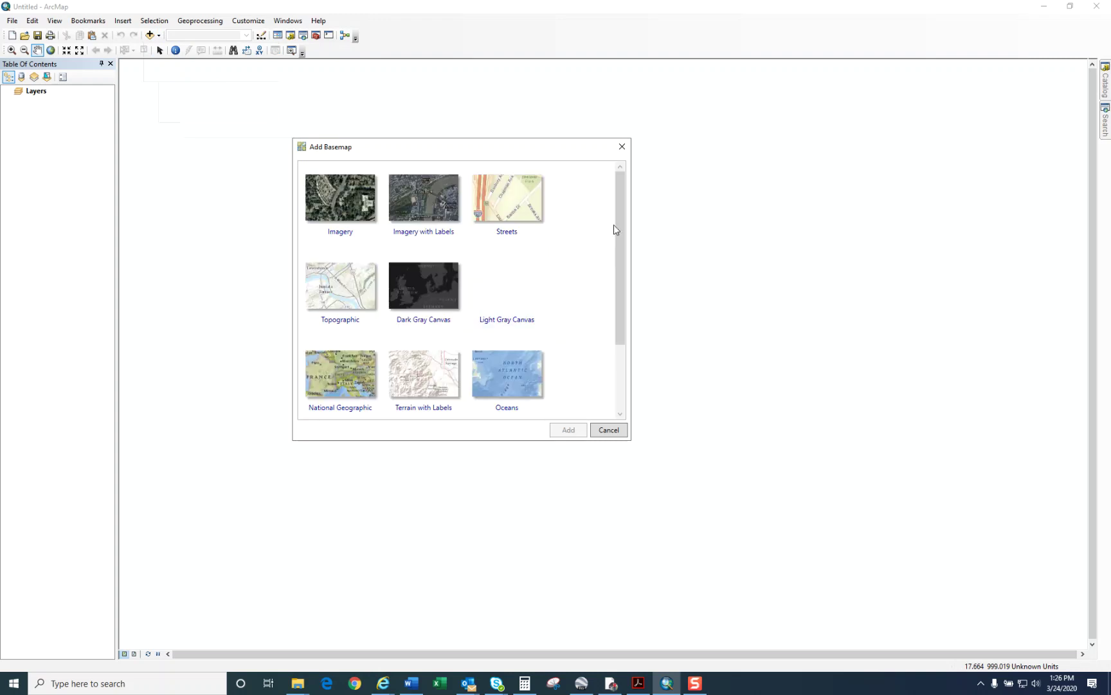
Step: Add the USA Topo Maps basemap and accept hardware acceleration
left_click_drag(620, 225, 624, 330)
left_click(506, 371)
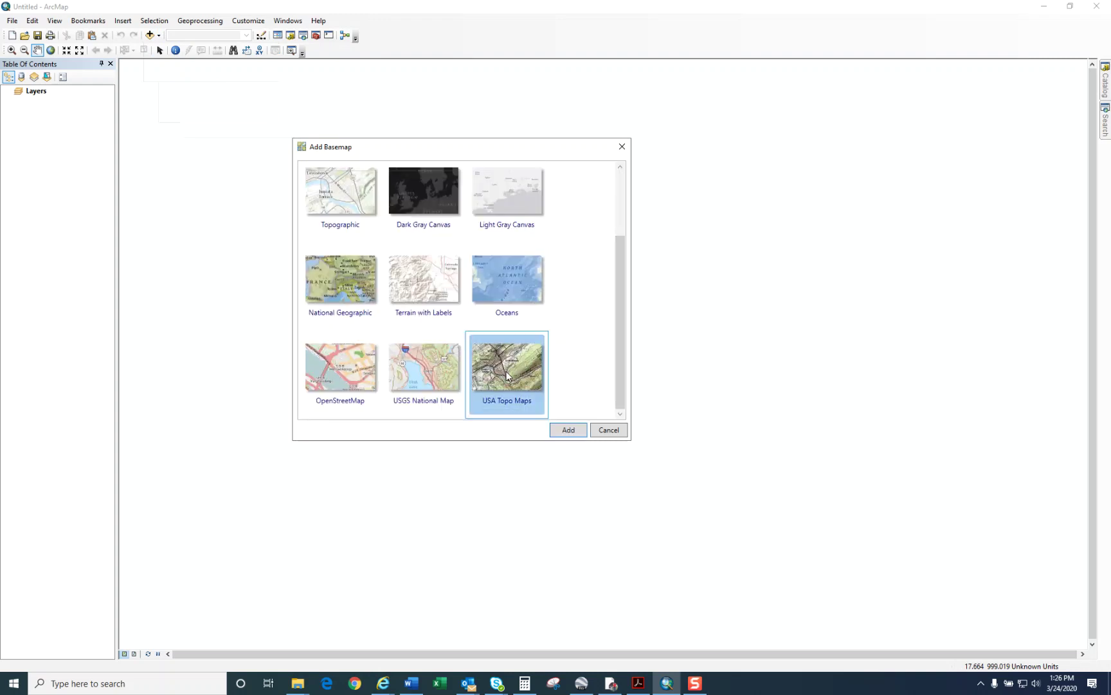
left_click(576, 432)
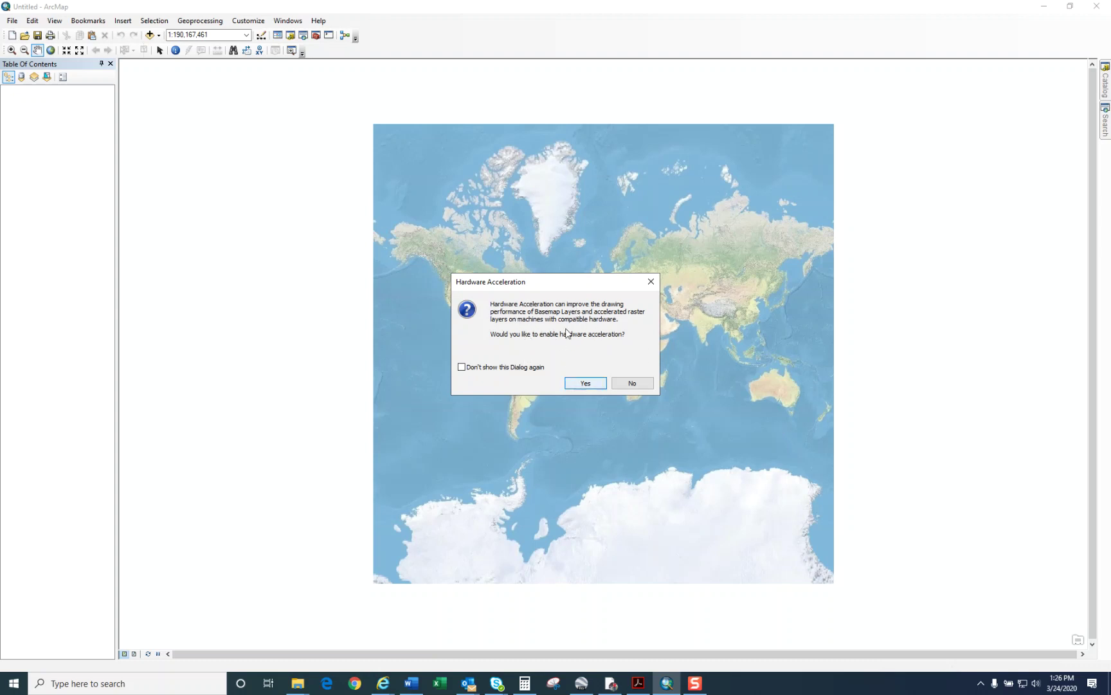
left_click(585, 383)
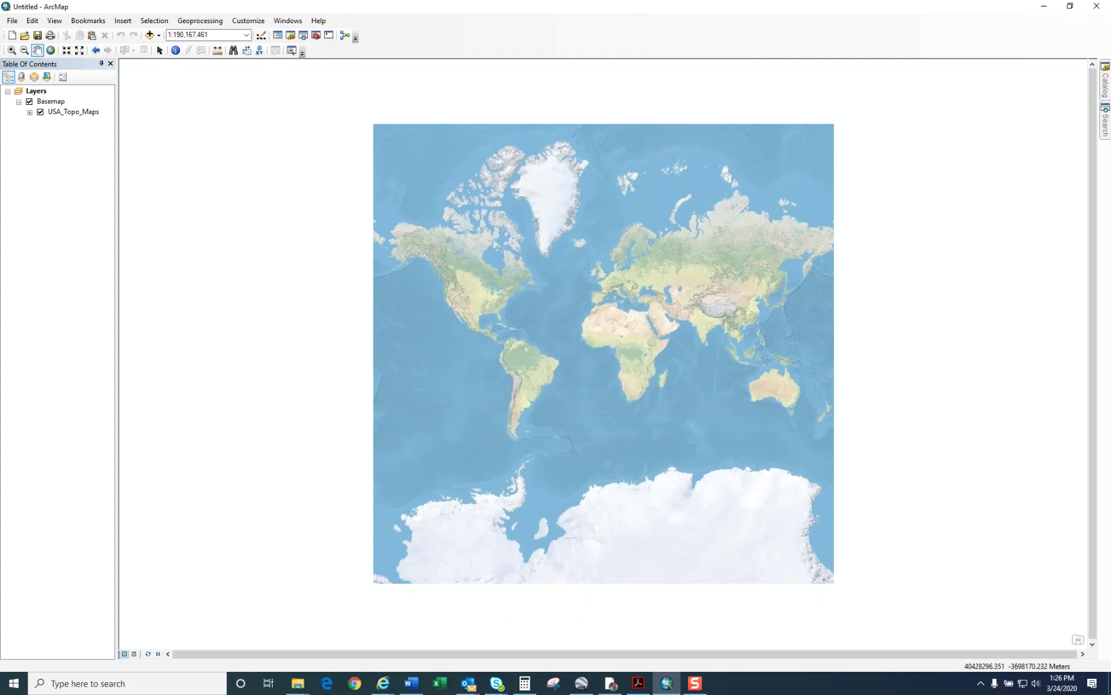
left_click(638, 683)
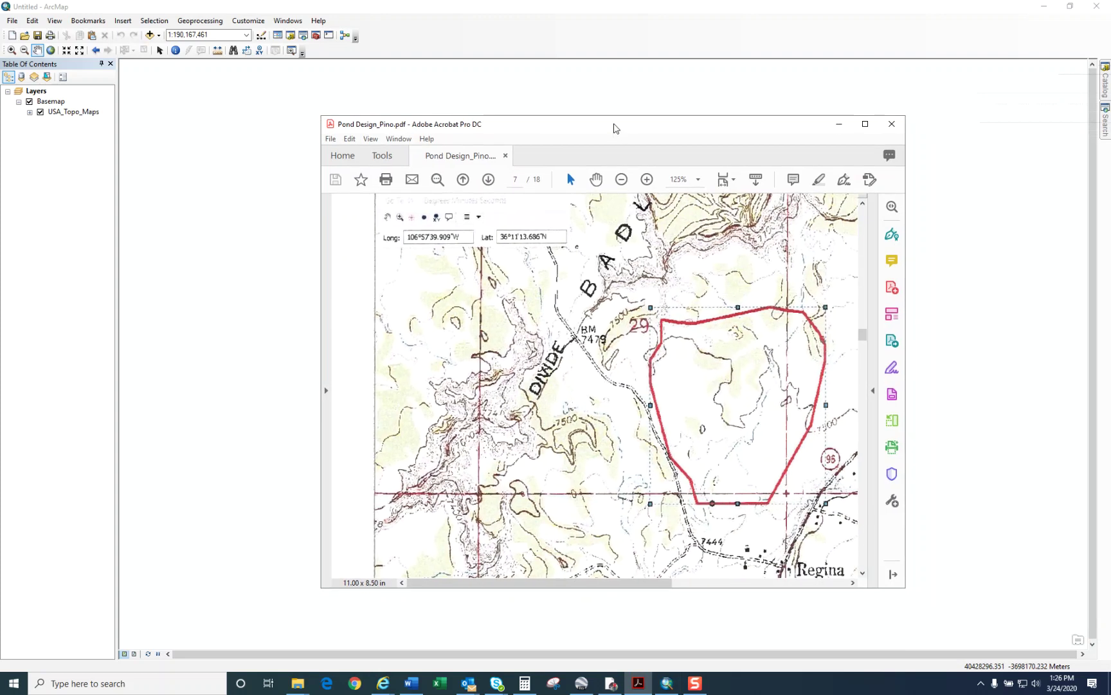
Step: Check the pond design PDF's watershed coordinates and 252.38-acre area, then minimize Acrobat
double_click(615, 128)
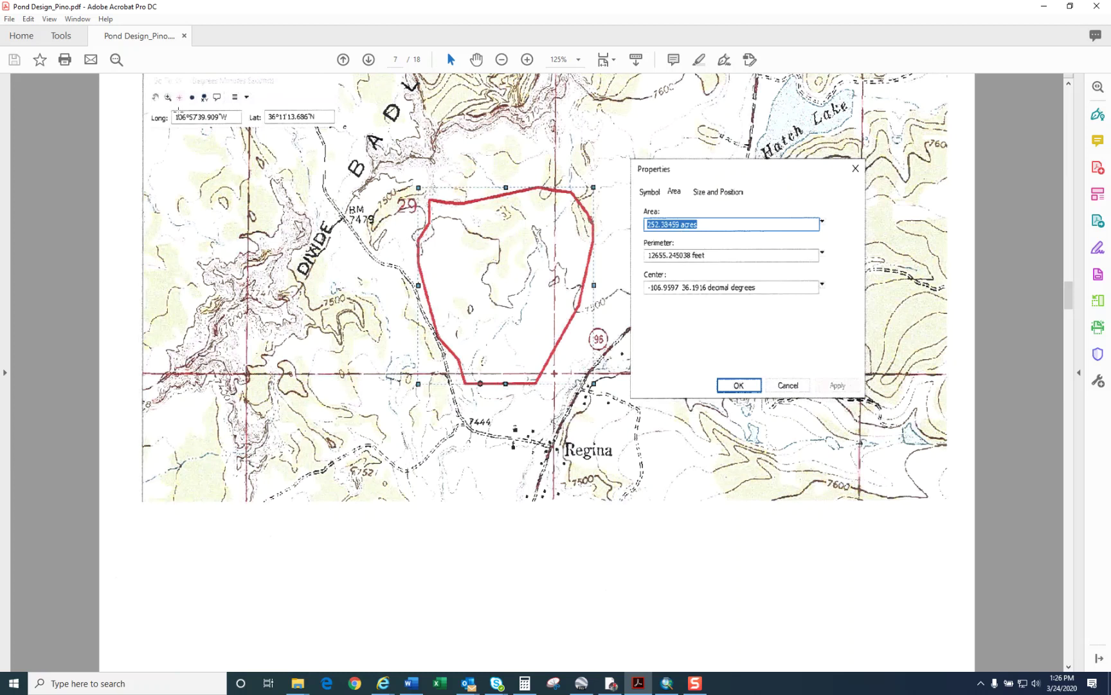
left_click_drag(327, 20, 1029, 91)
key("super+Down")
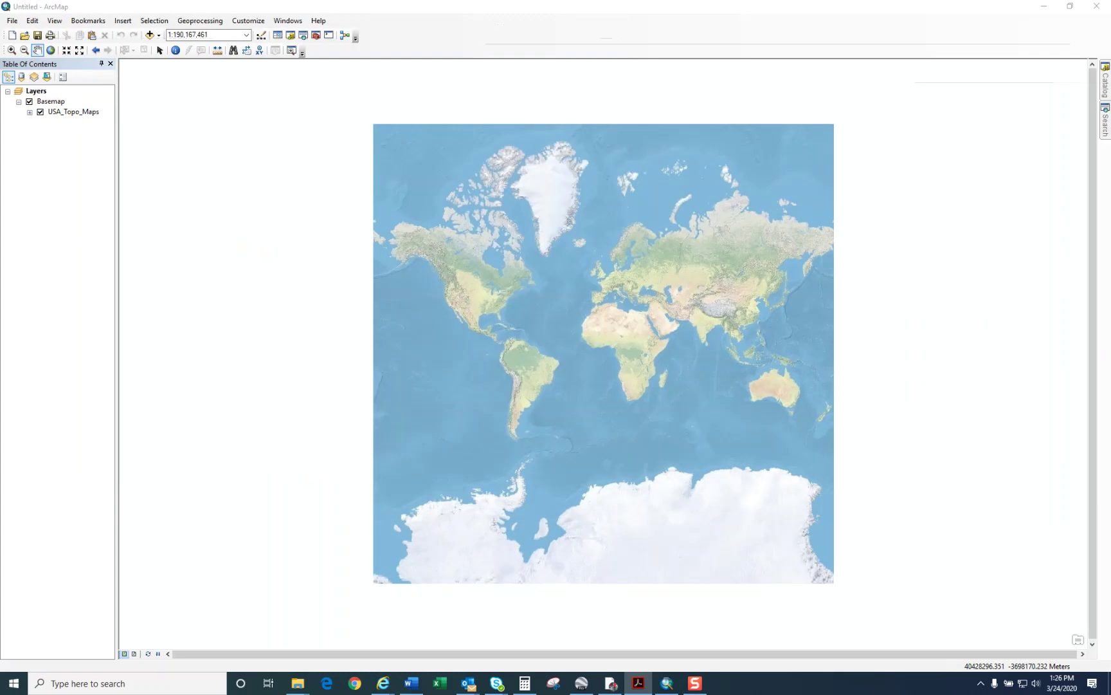
Step: Use Go To XY to add a point at 106°57'39.909"W, 36°11'13.686"N, correcting longitude to west
left_click(260, 50)
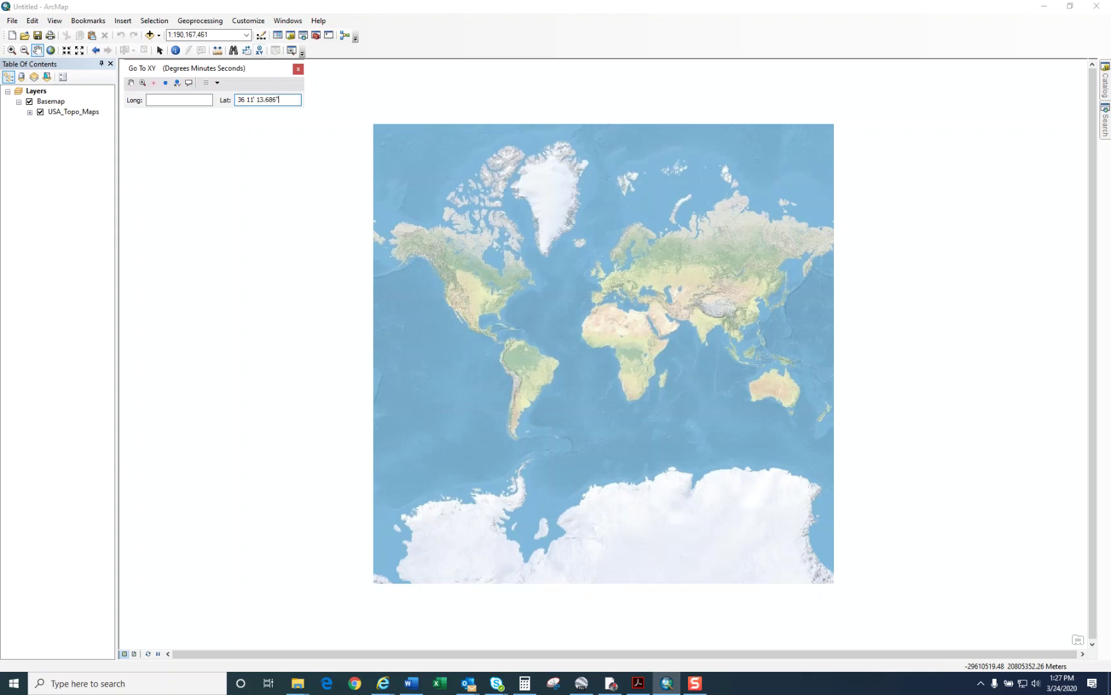
left_click(176, 98)
type("106 57'")
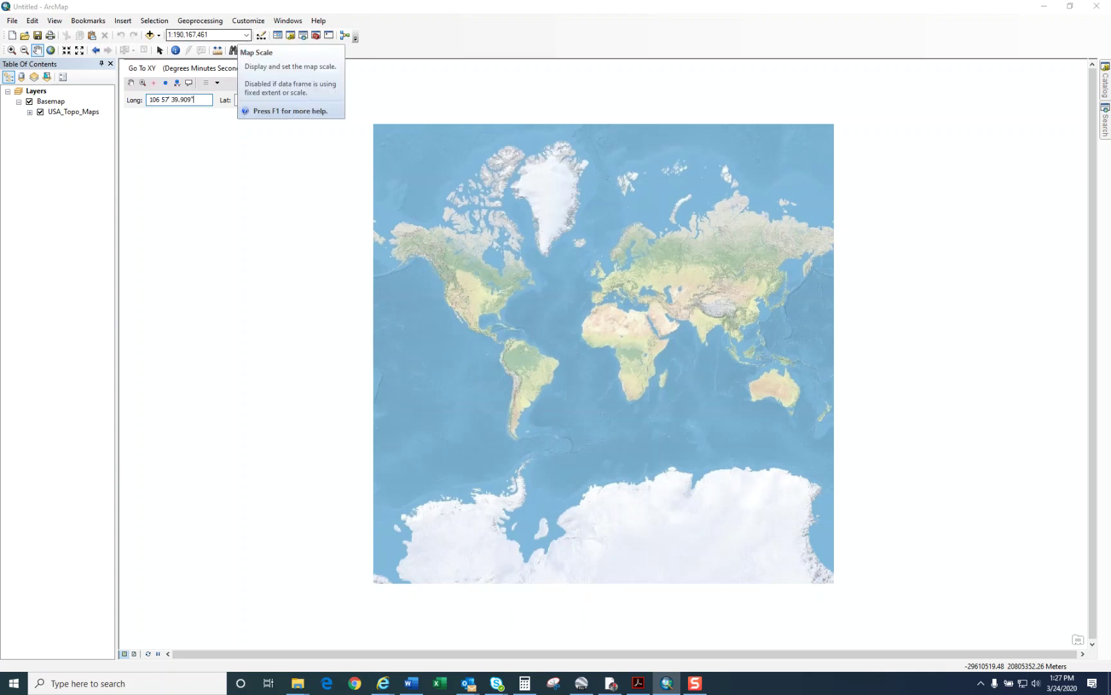
left_click(165, 83)
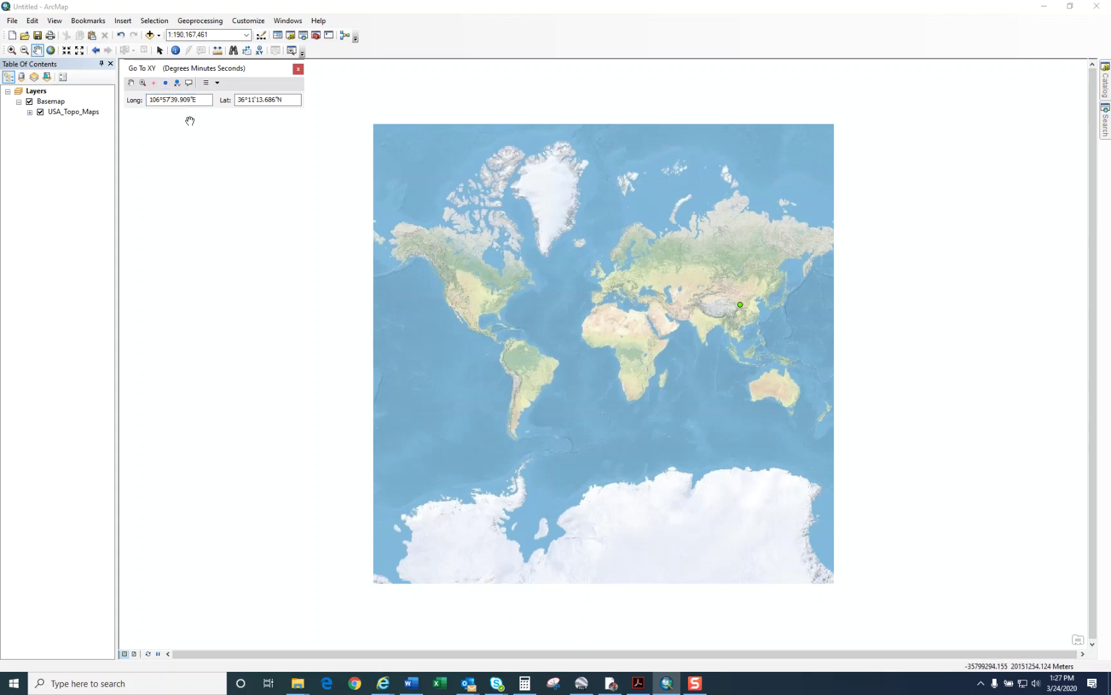
left_click(199, 99)
left_click(166, 86)
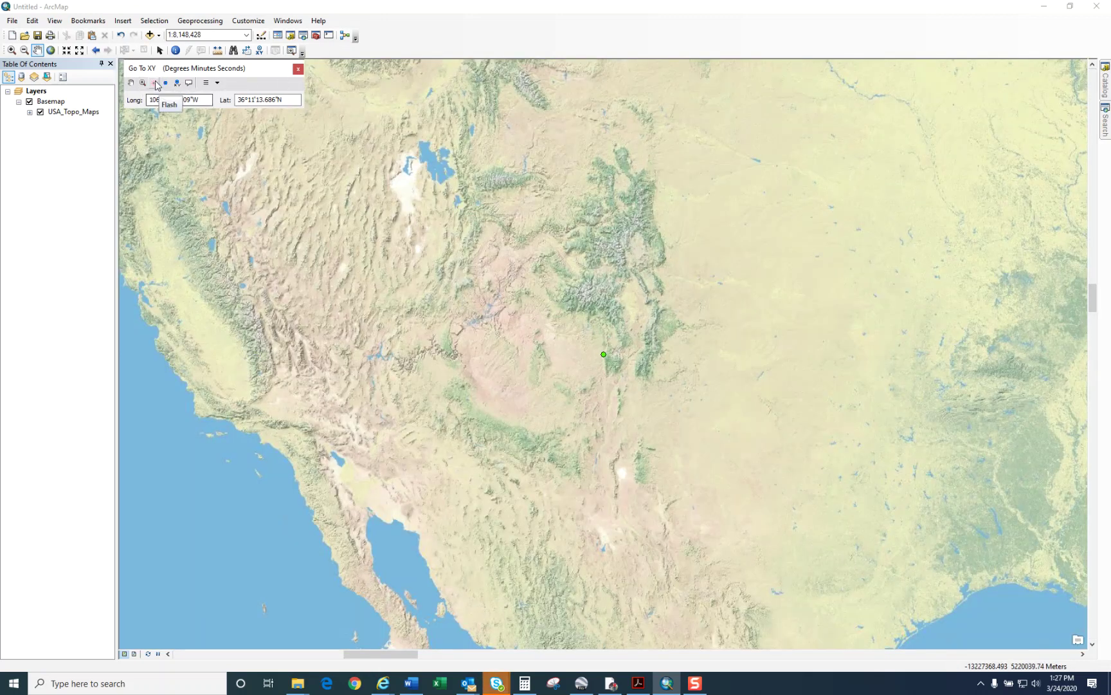
Step: Zoom and pan to the green point near Regina and Hatch Lake at about 1:15,000
left_click(12, 50)
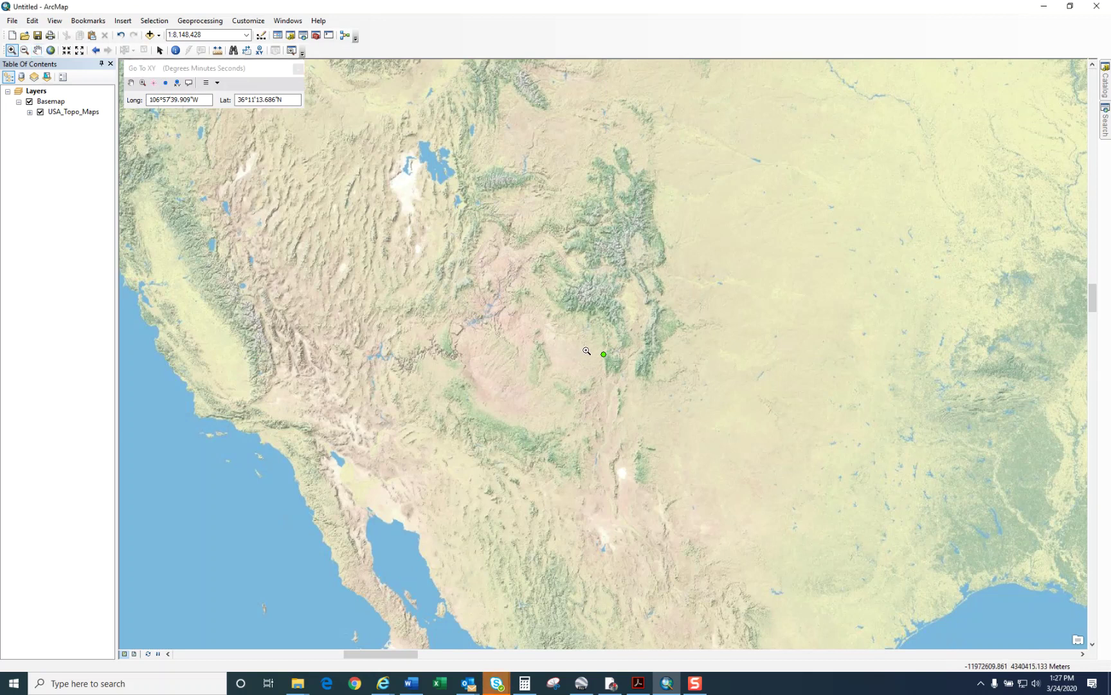
left_click_drag(587, 350, 616, 363)
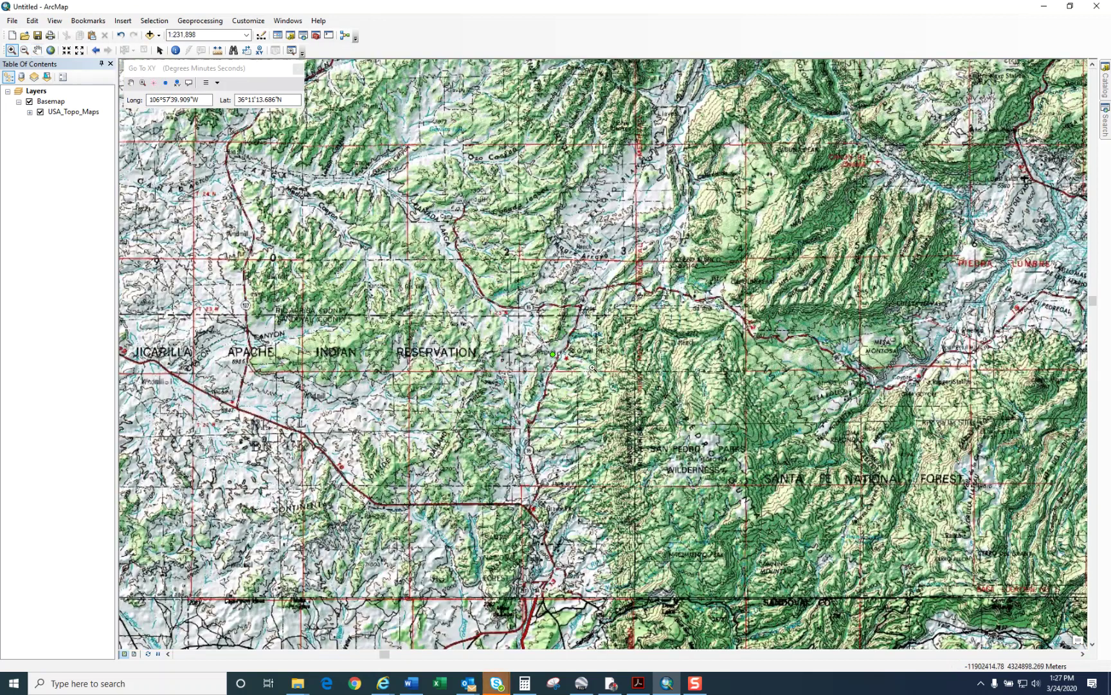
left_click_drag(532, 341, 572, 370)
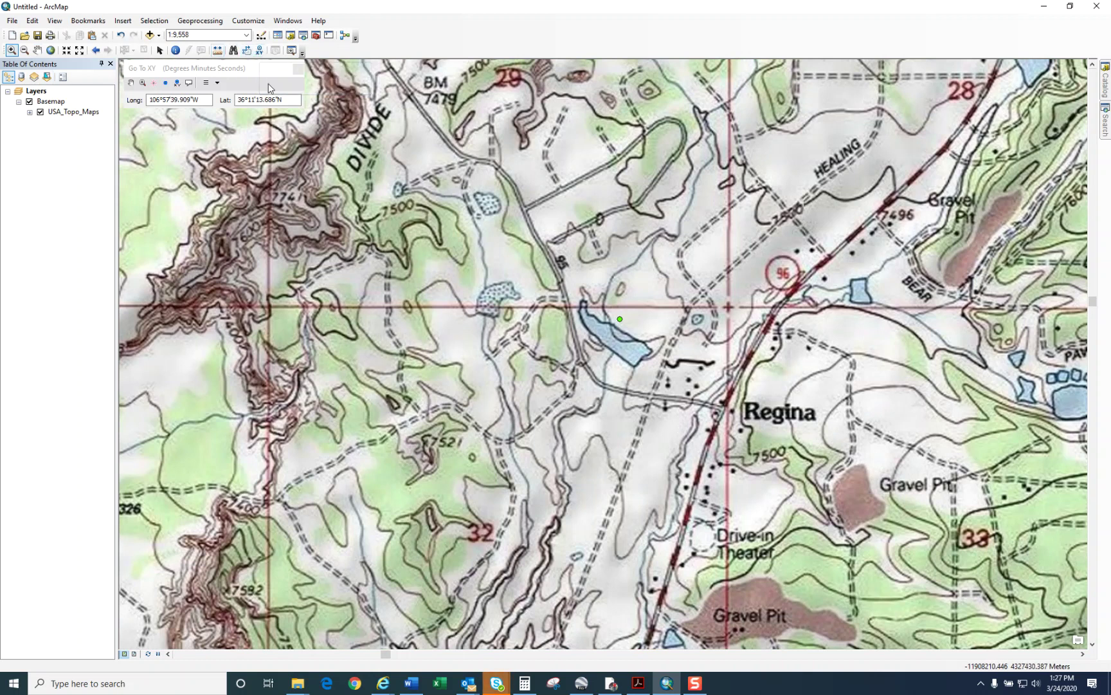
left_click(38, 50)
left_click_drag(583, 297, 449, 485)
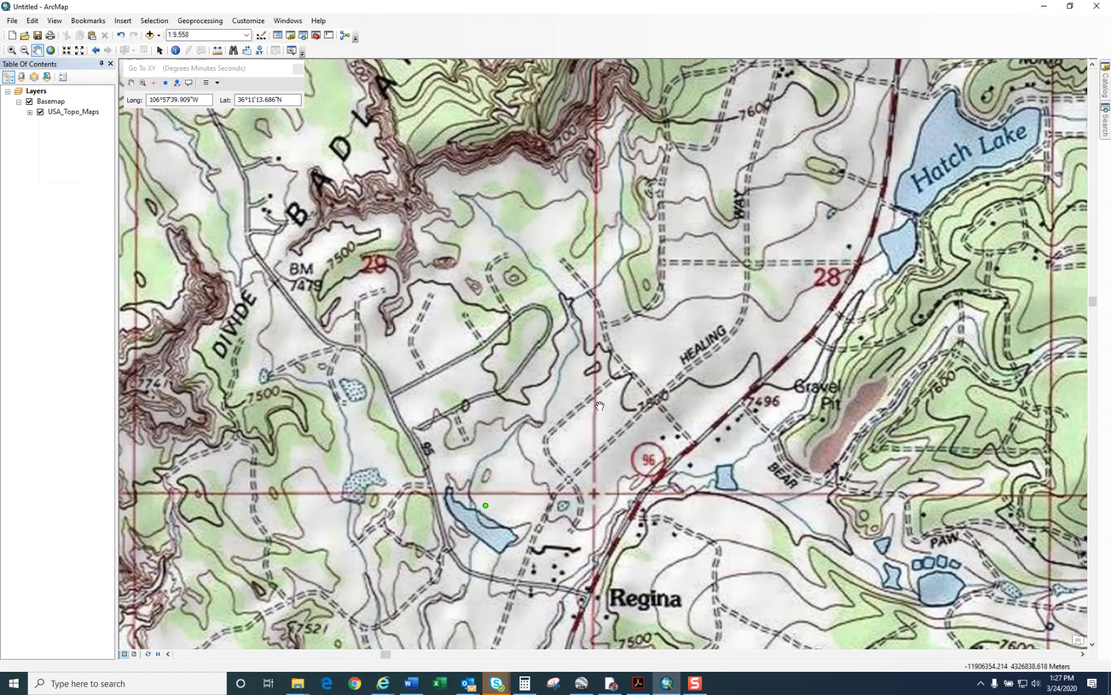
scroll(600, 405, "up", 1)
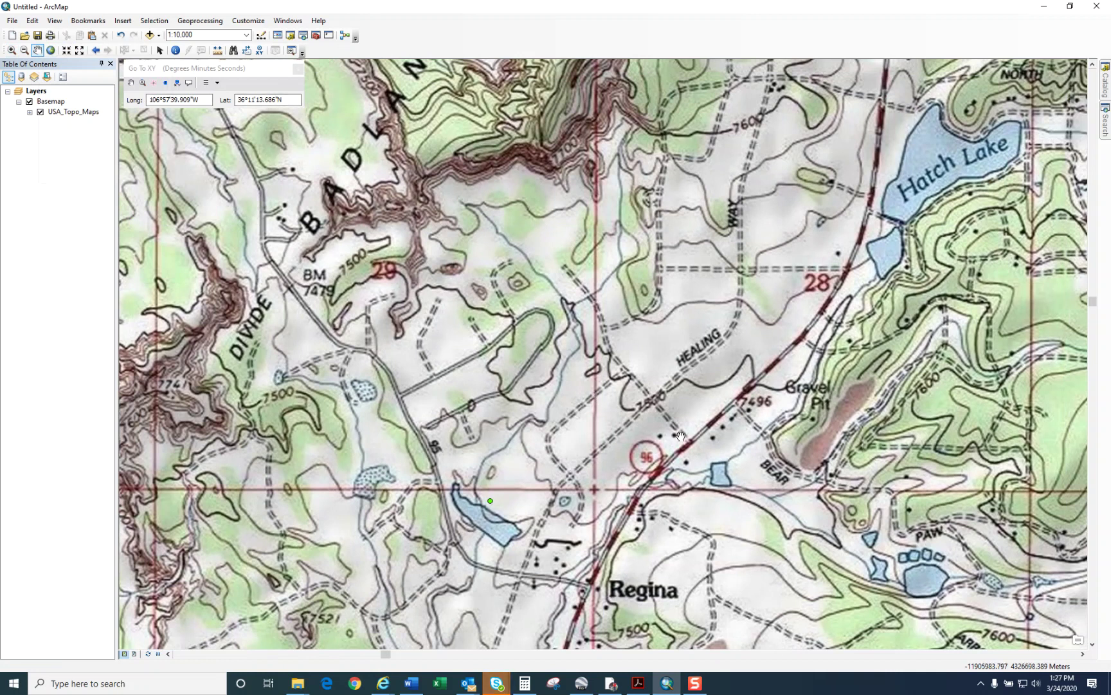
scroll(680, 436, "up", 1)
scroll(683, 373, "up", 1)
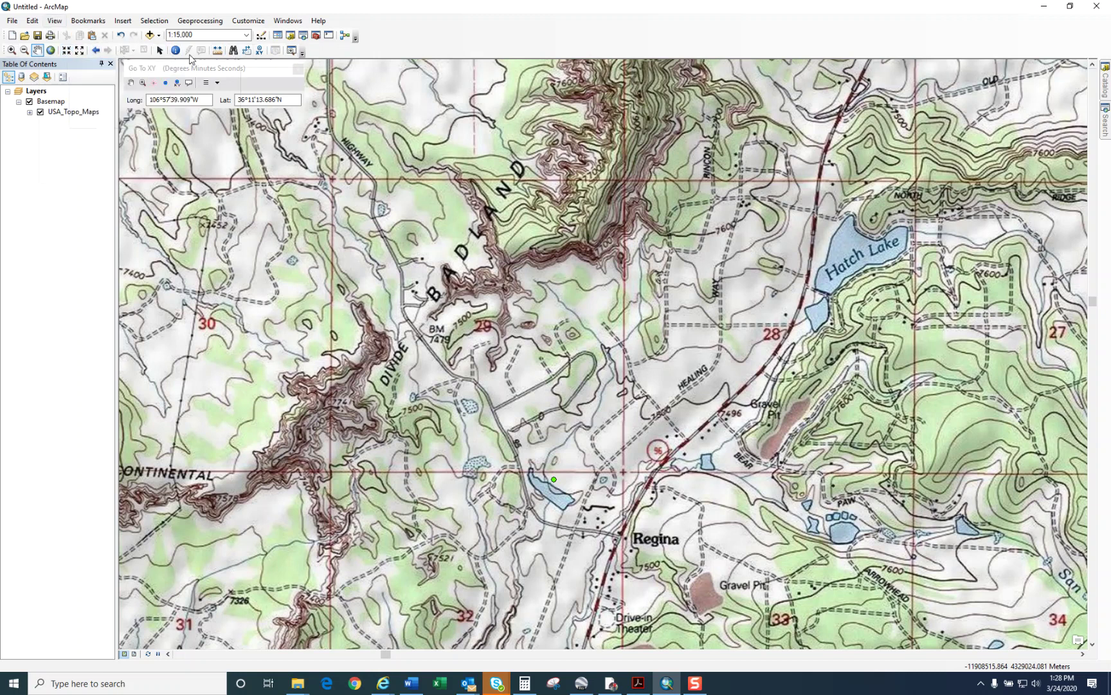
Step: Look through the menus and enable the Draw toolbar under Customize > Toolbars
left_click(61, 22)
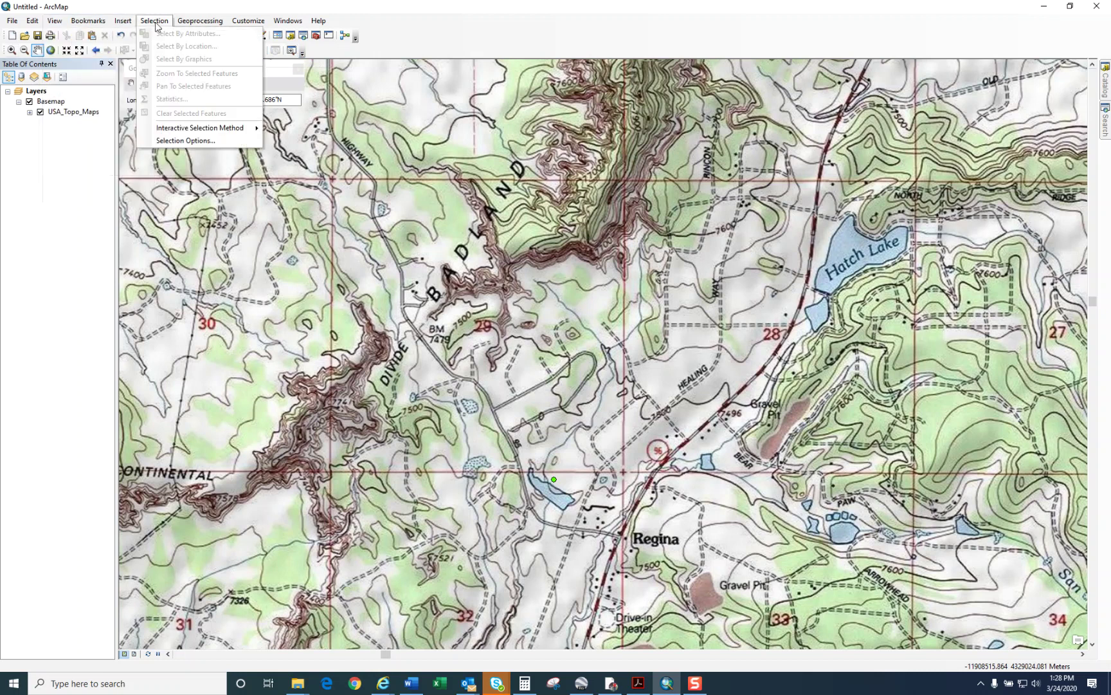
mouse_move(120, 23)
left_click(138, 61)
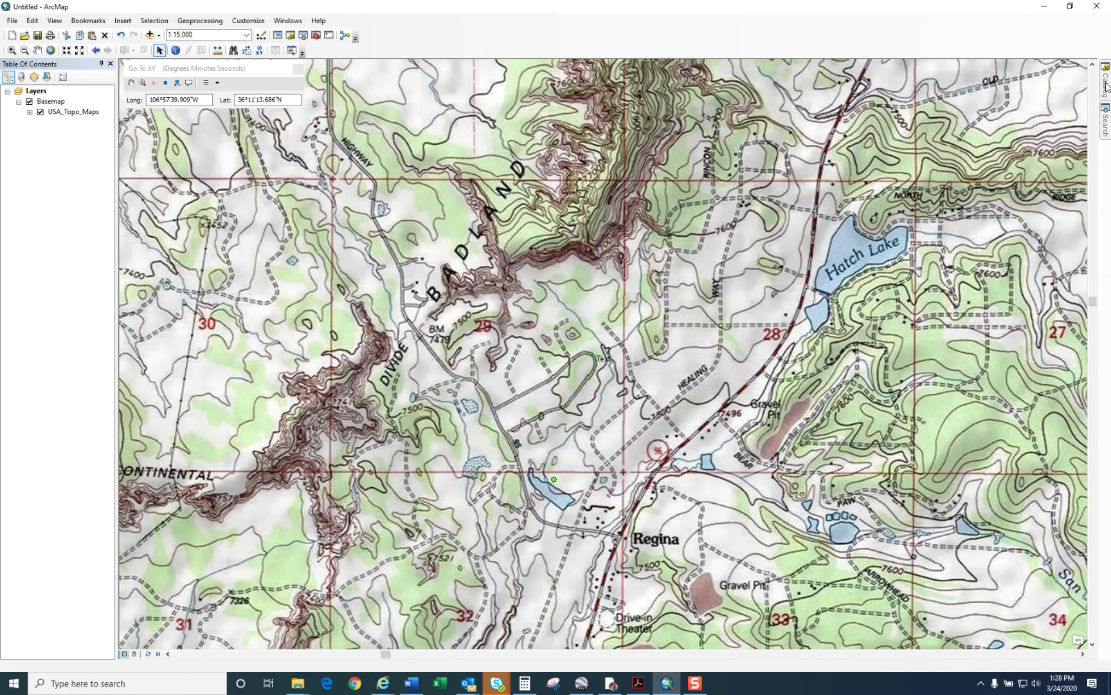
left_click(55, 20)
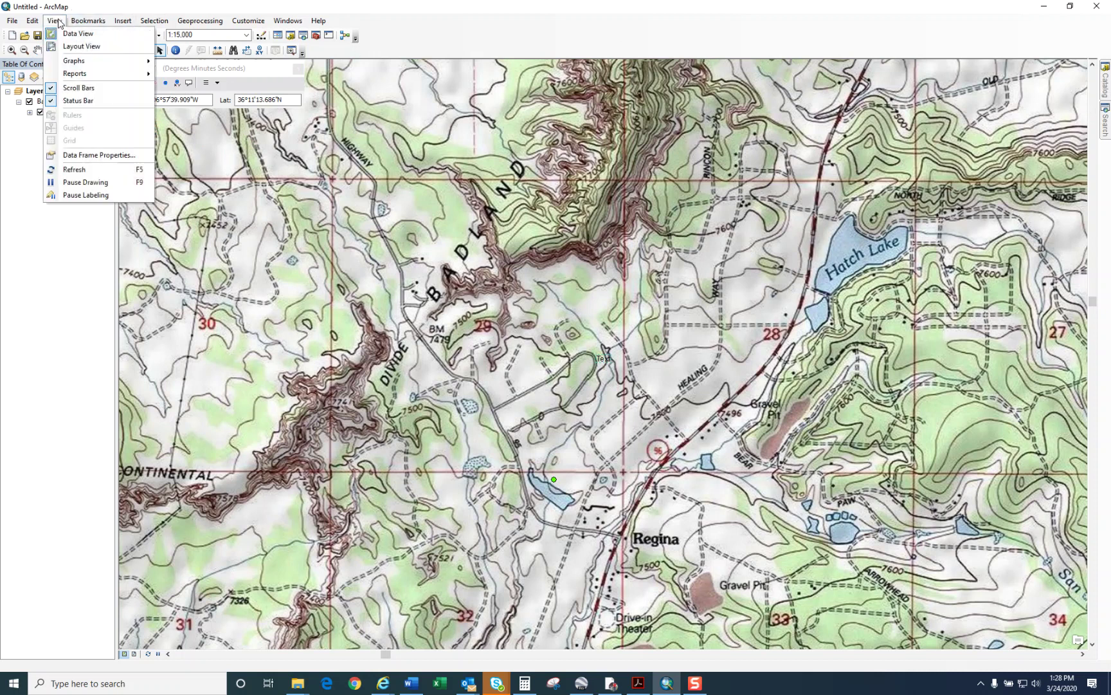
left_click(54, 20)
left_click(124, 22)
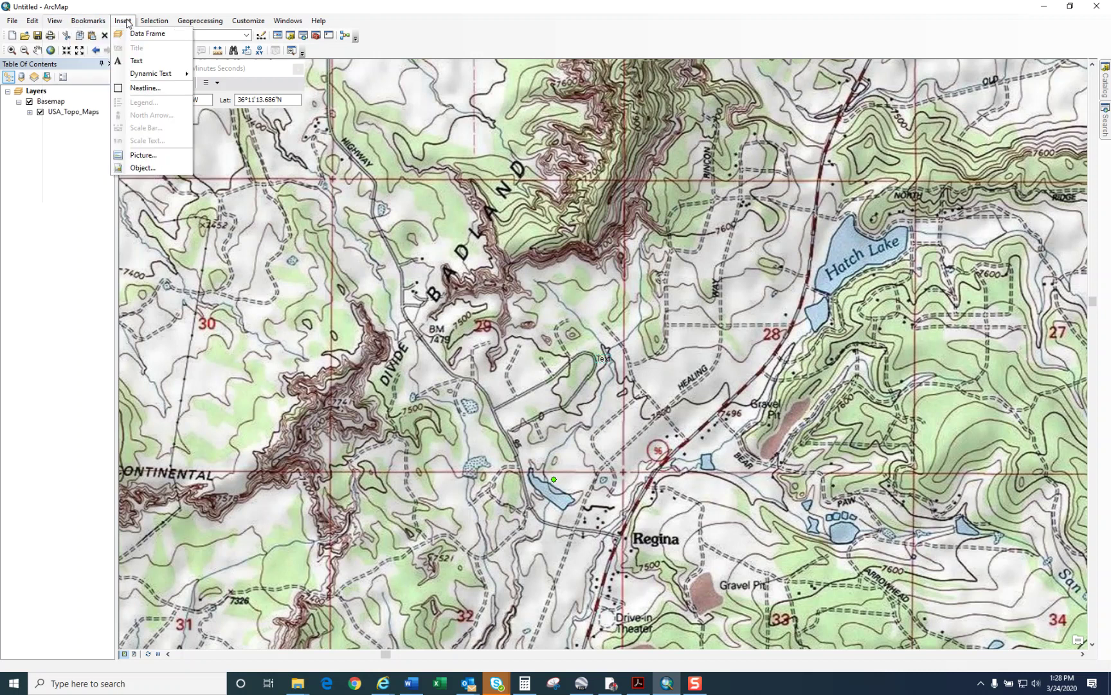
left_click(196, 20)
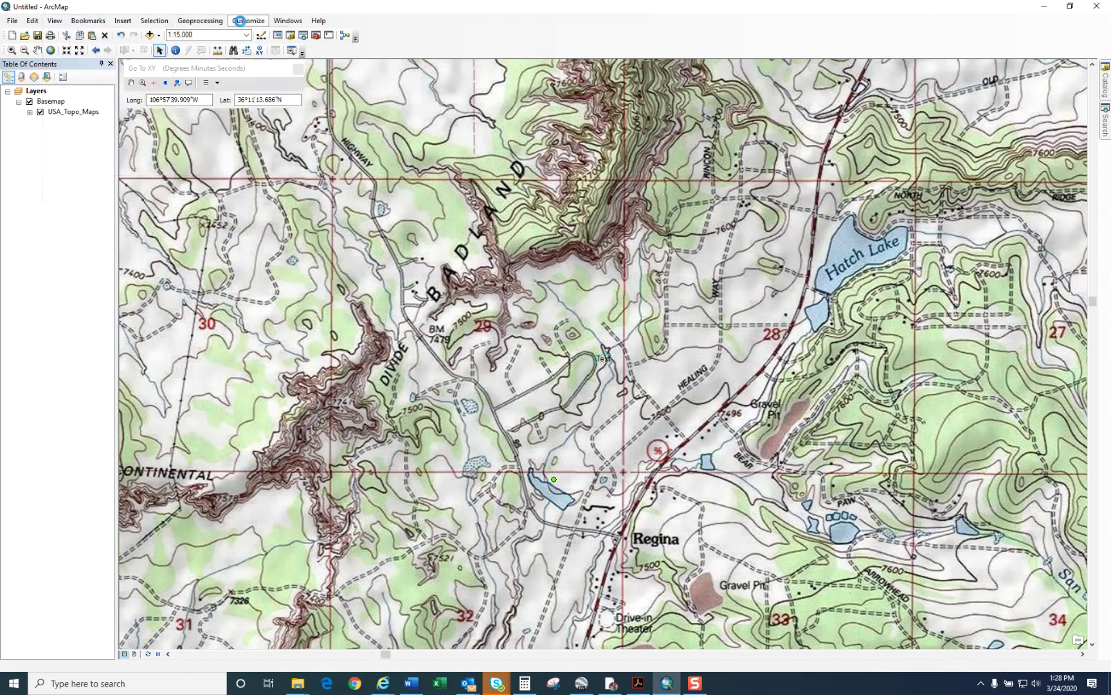
left_click(248, 20)
left_click(263, 23)
left_click(264, 23)
mouse_move(270, 35)
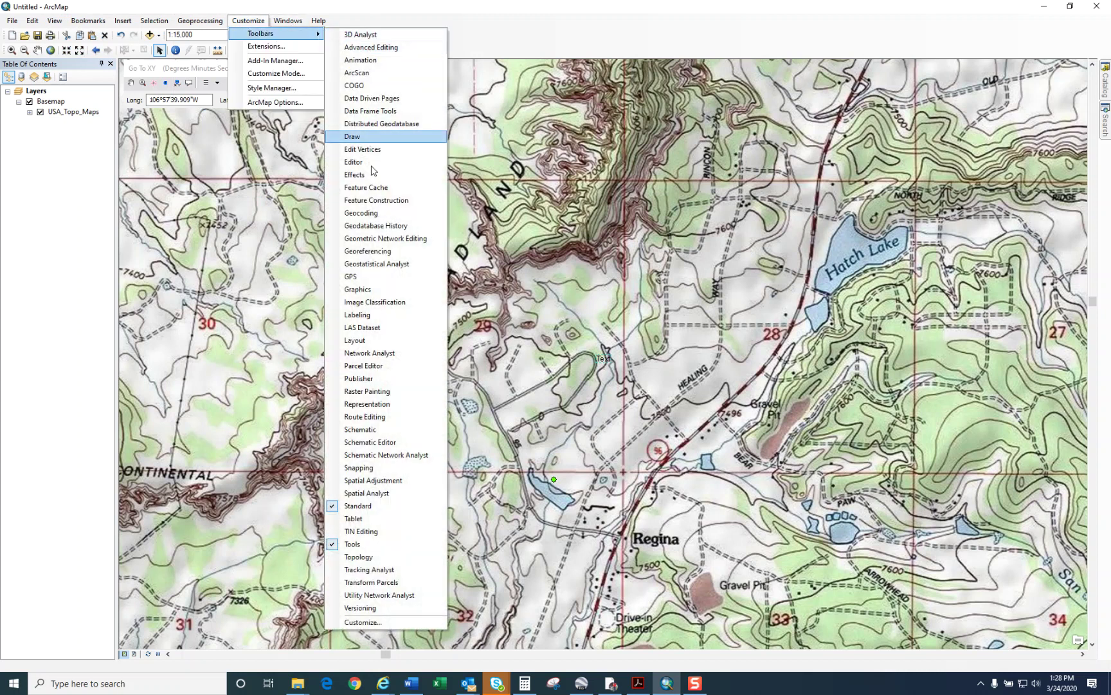
key("Escape")
key("Escape")
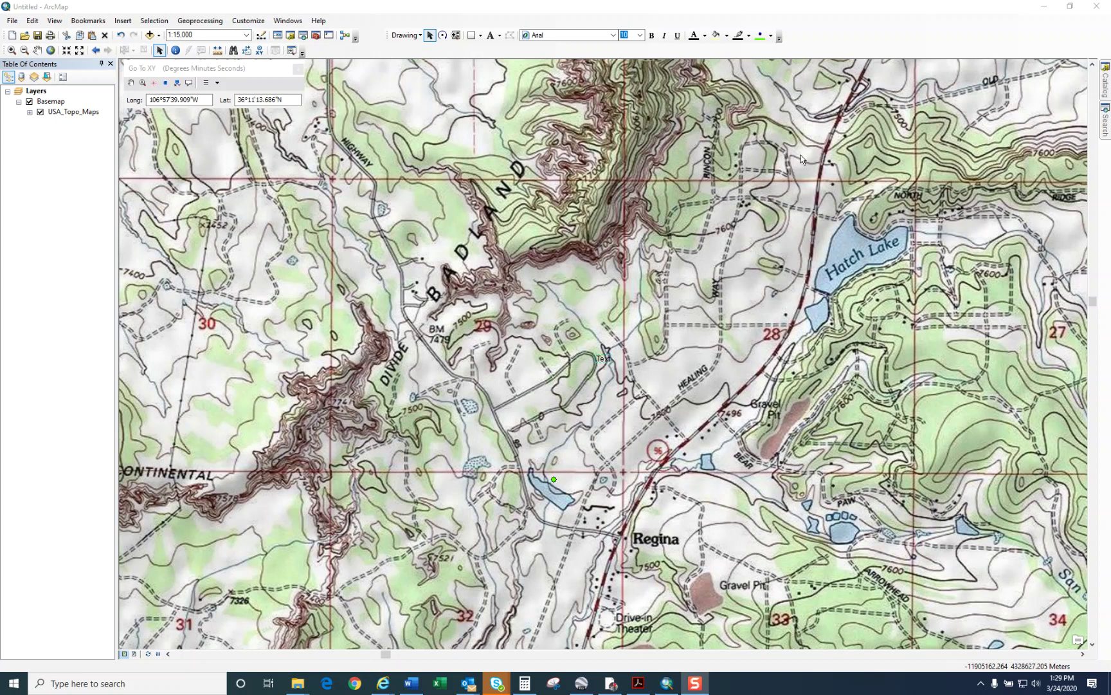
Step: Choose the Polygon shape from the Draw toolbar's graphic type dropdown
left_click(482, 37)
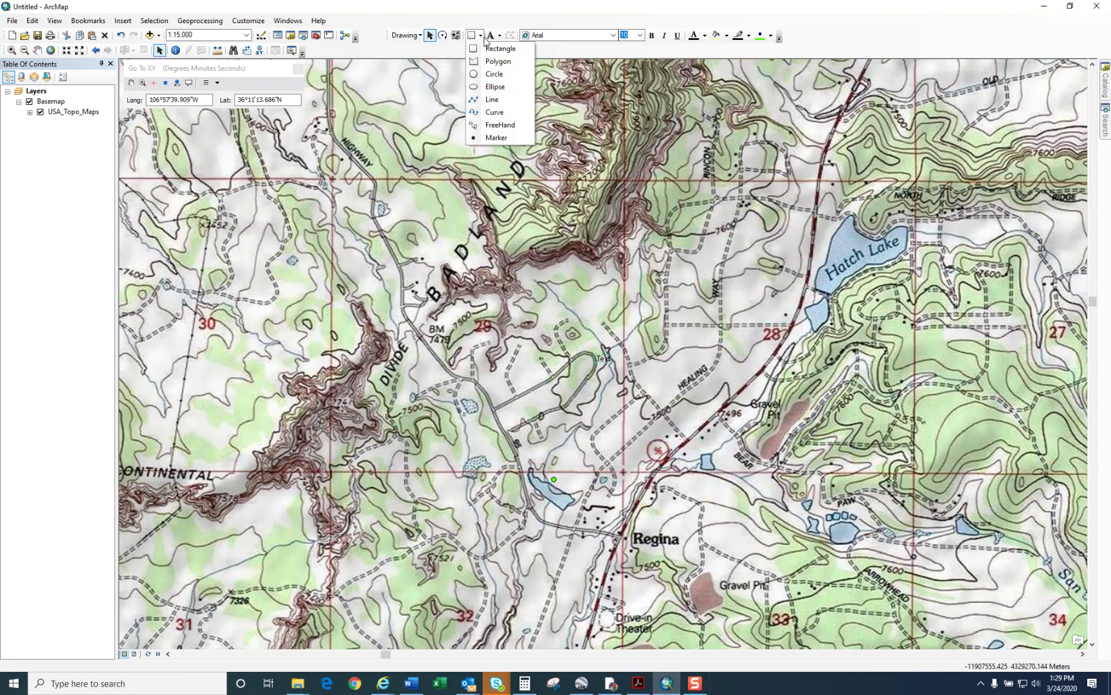
left_click(498, 61)
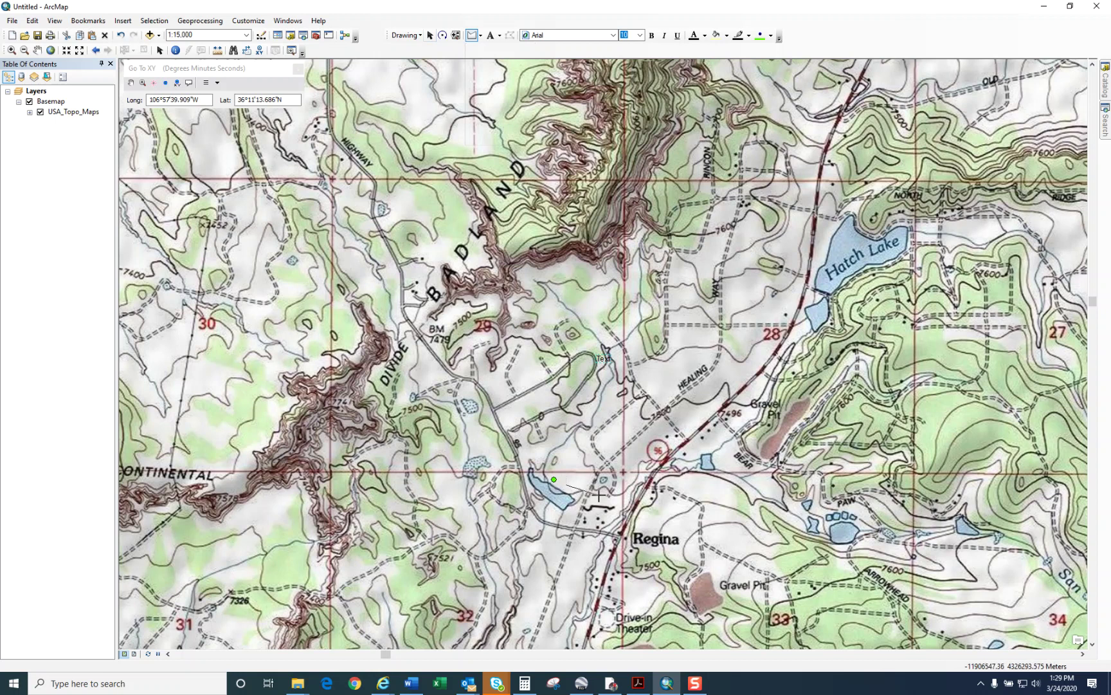
Step: Sketch the watershed polygon vertex by vertex from the lake near Regina north through sections 29 and 28
left_click(617, 491)
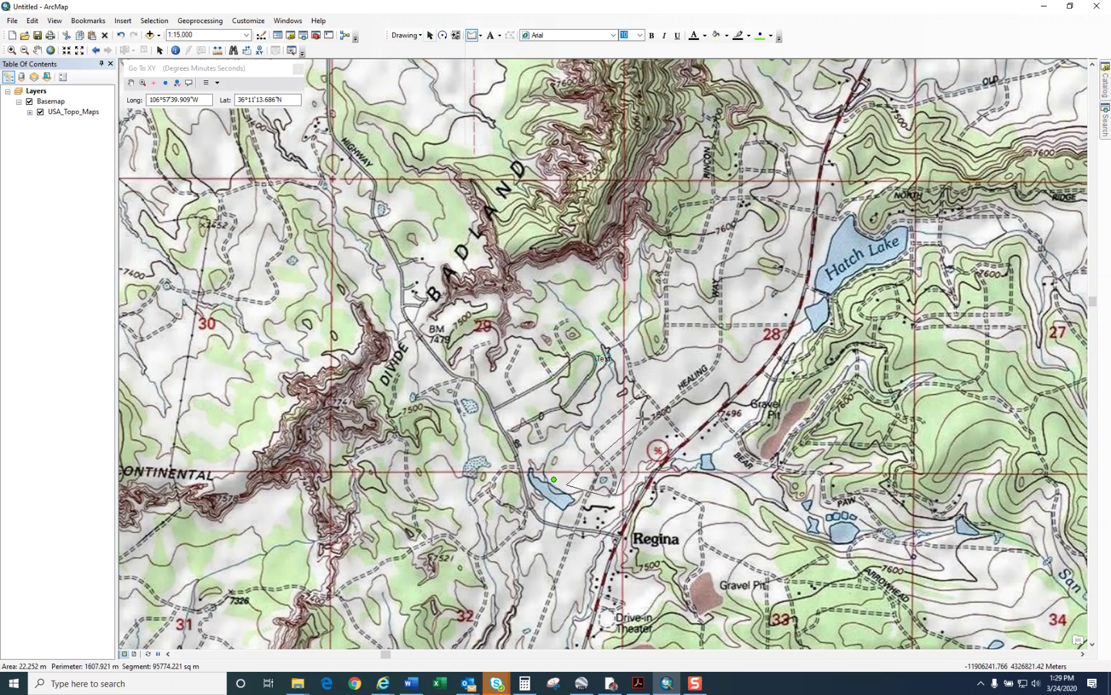
left_click(642, 416)
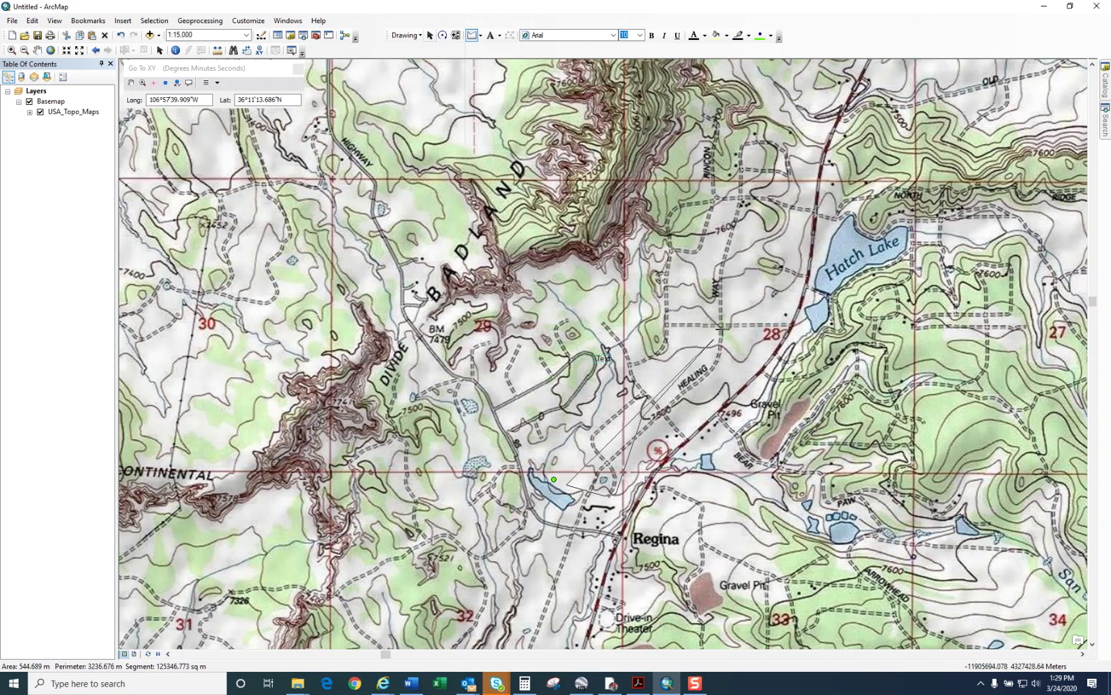
left_click(720, 329)
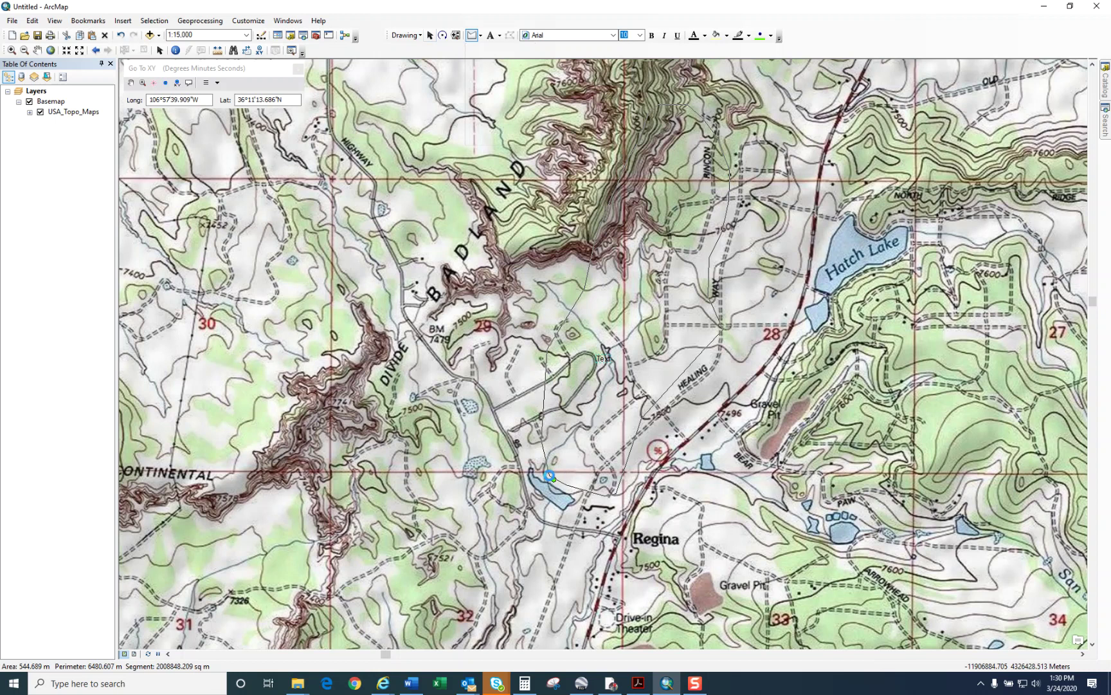
double_click(552, 474)
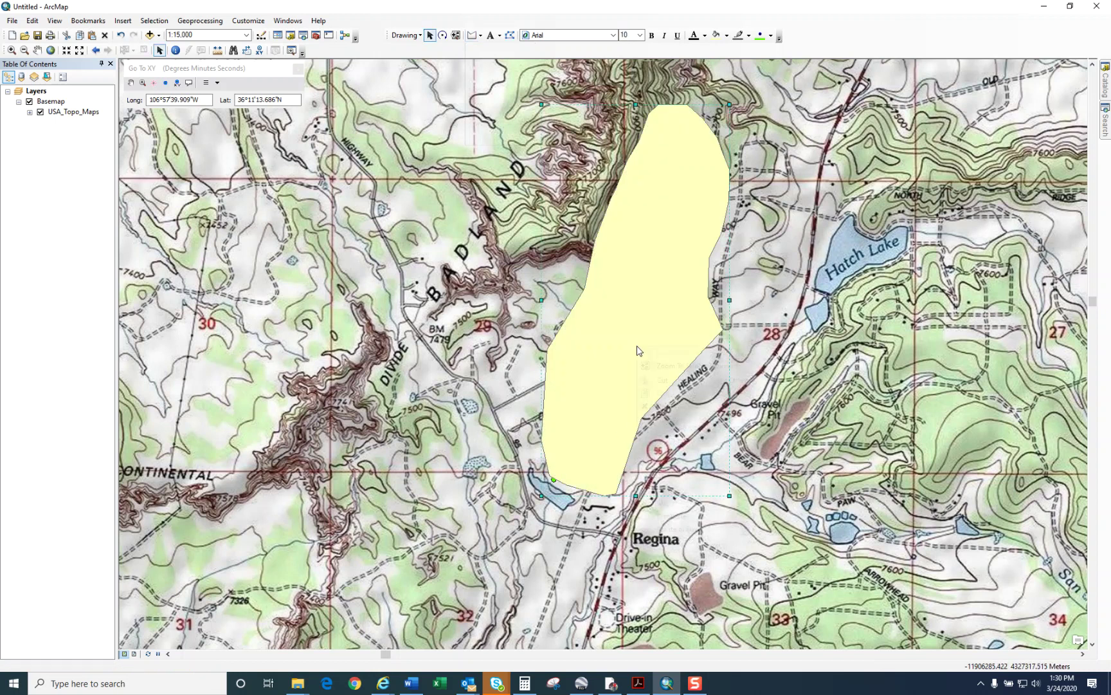
Step: Give the watershed polygon no fill and a red outline of width 5
right_click(637, 347)
left_click(694, 542)
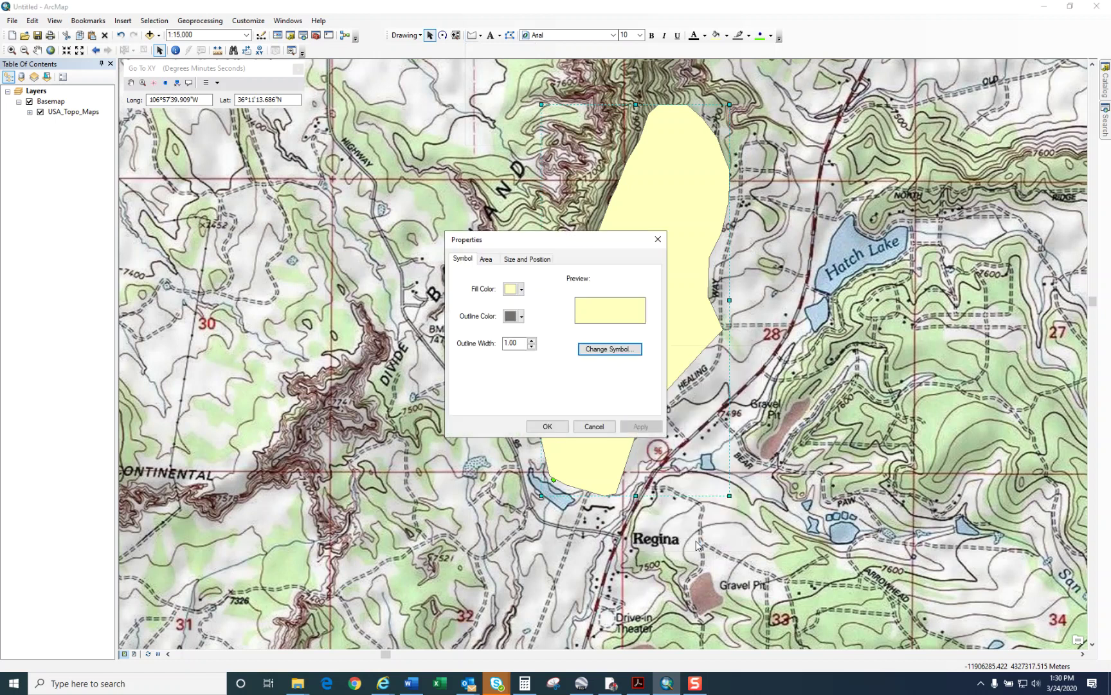
left_click(521, 289)
left_click(568, 301)
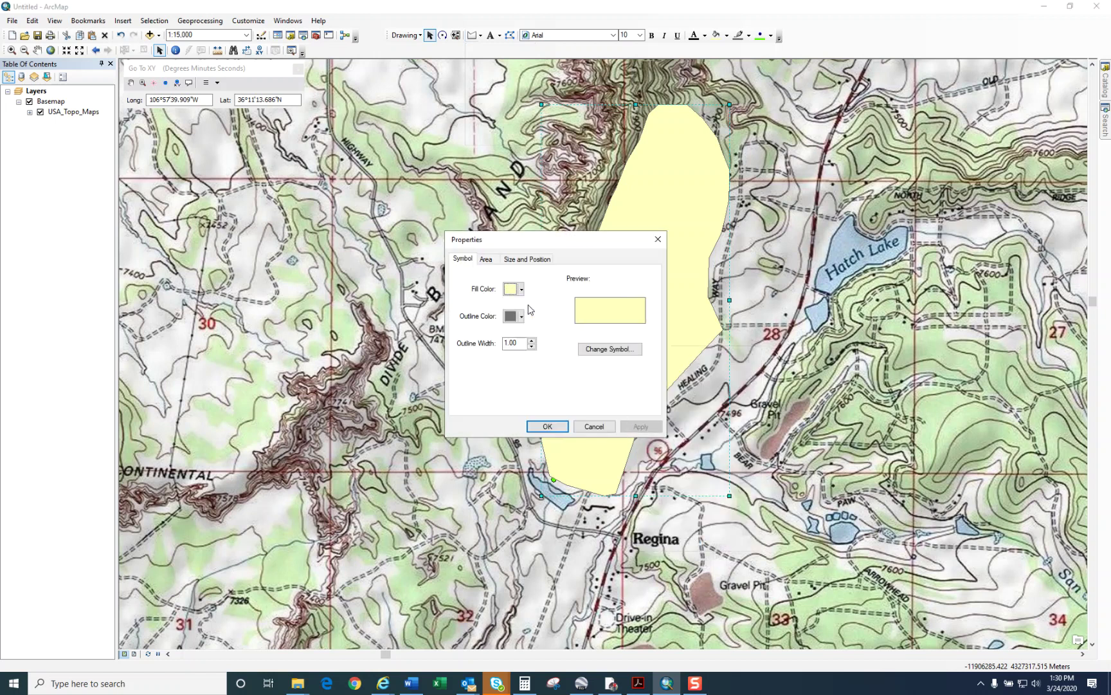
left_click(522, 315)
left_click(521, 368)
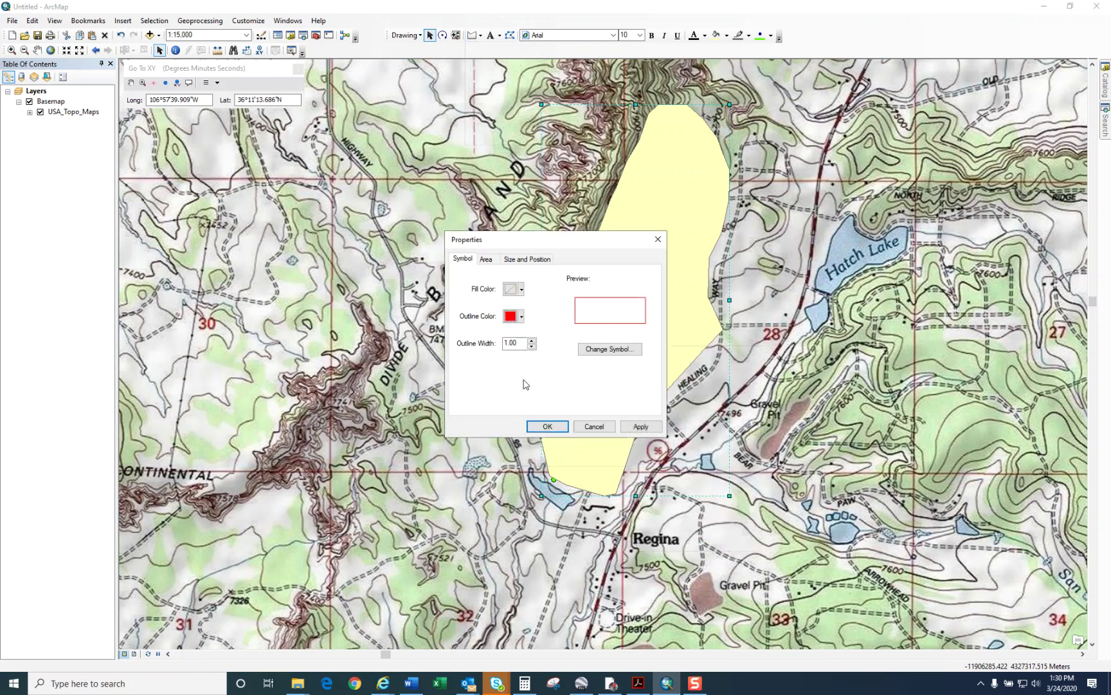
left_click(532, 340)
left_click(532, 340)
left_click(532, 340)
left_click(533, 340)
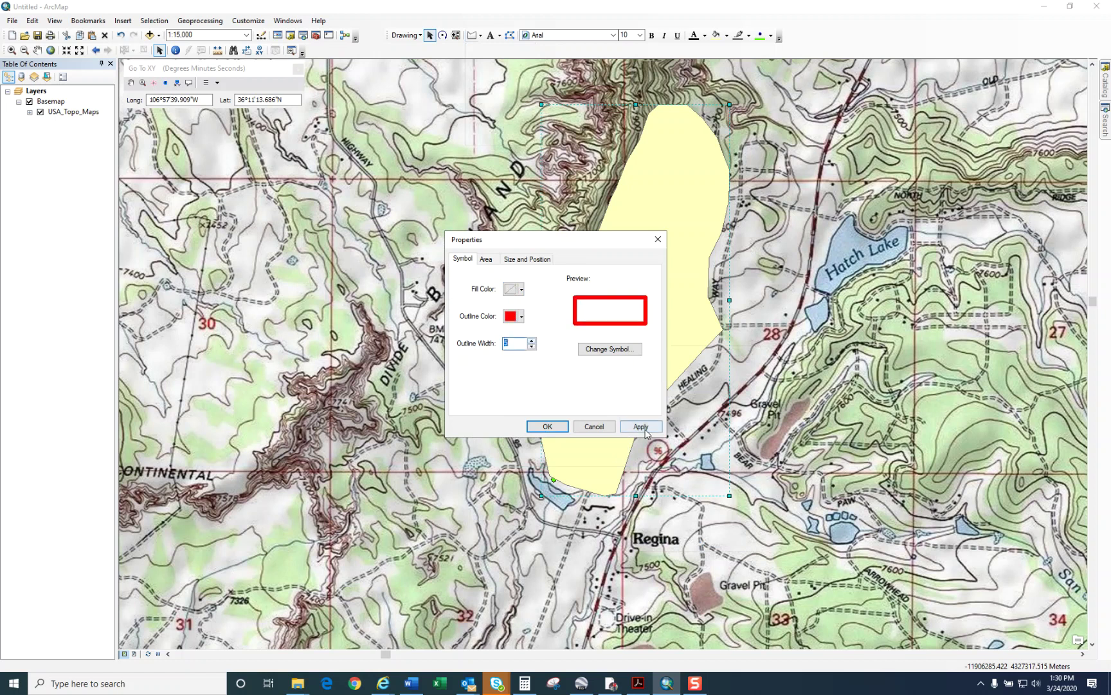
left_click(642, 428)
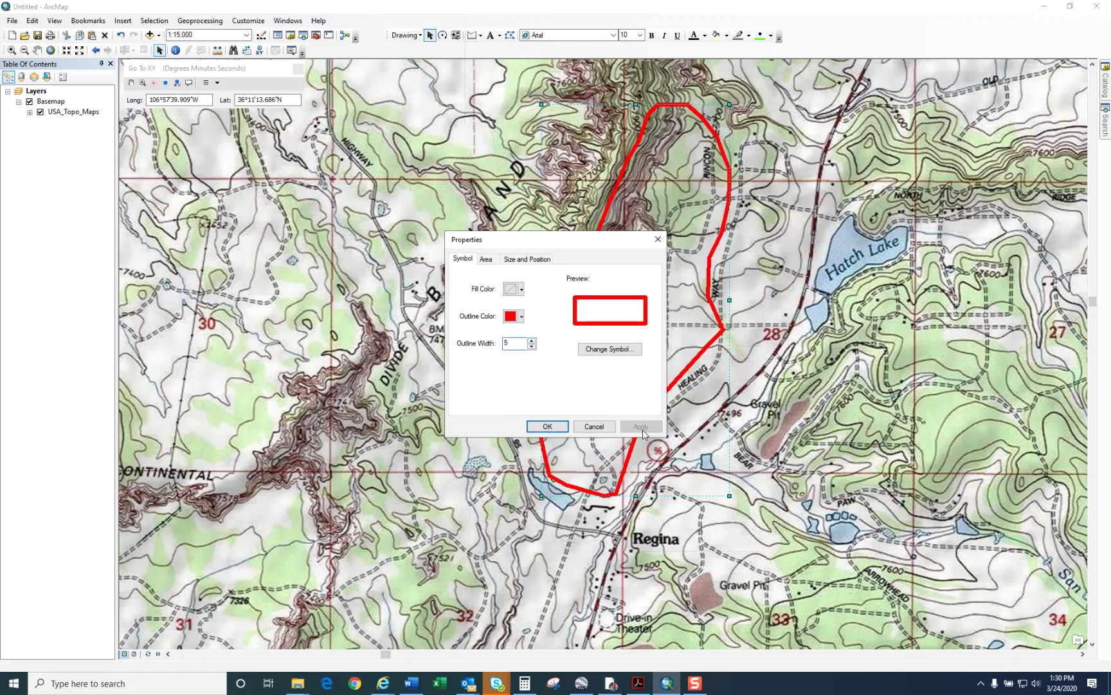
Step: Show the polygon's area in acres, reading 496.395217 acres
left_click(487, 258)
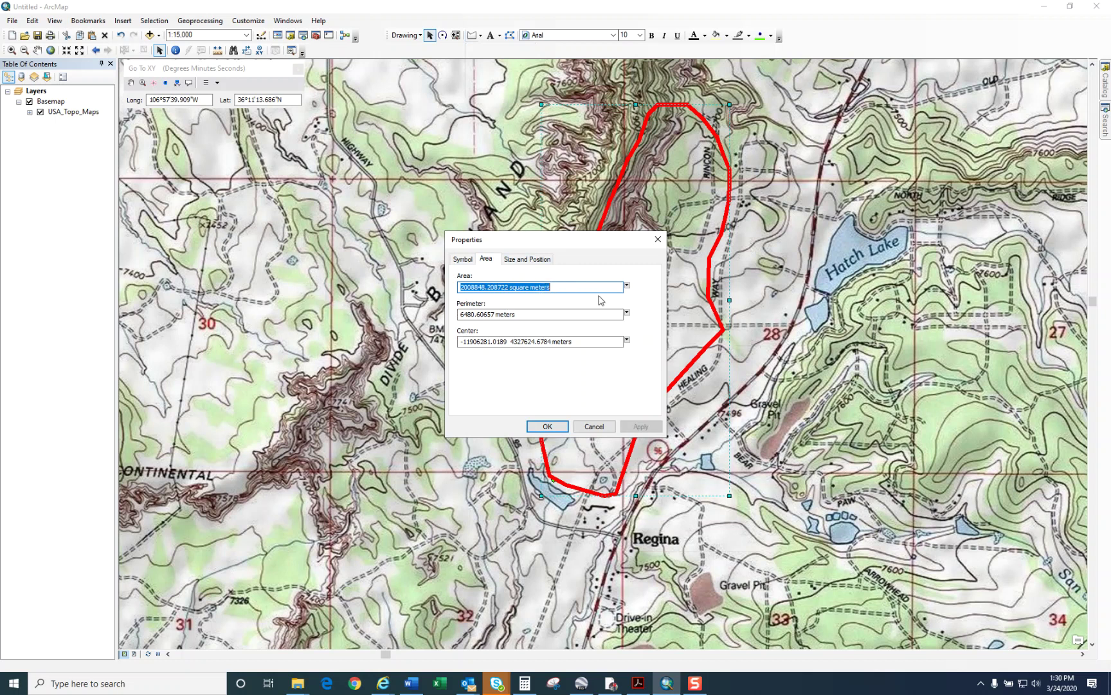
left_click(627, 285)
left_click(654, 299)
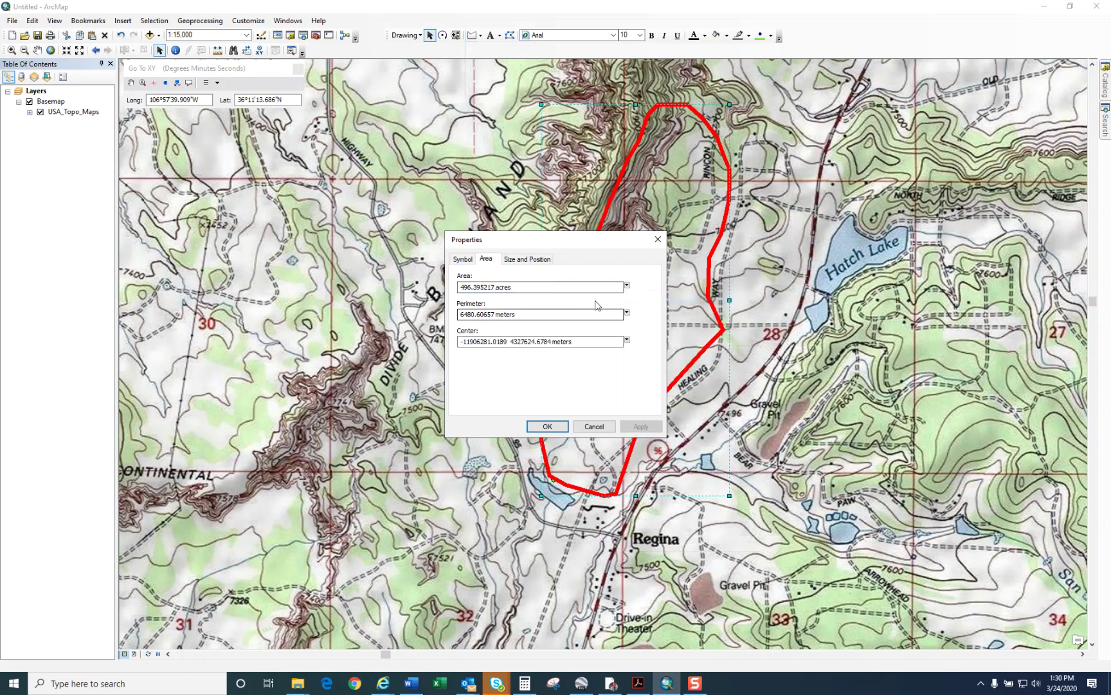
left_click_drag(601, 242, 300, 259)
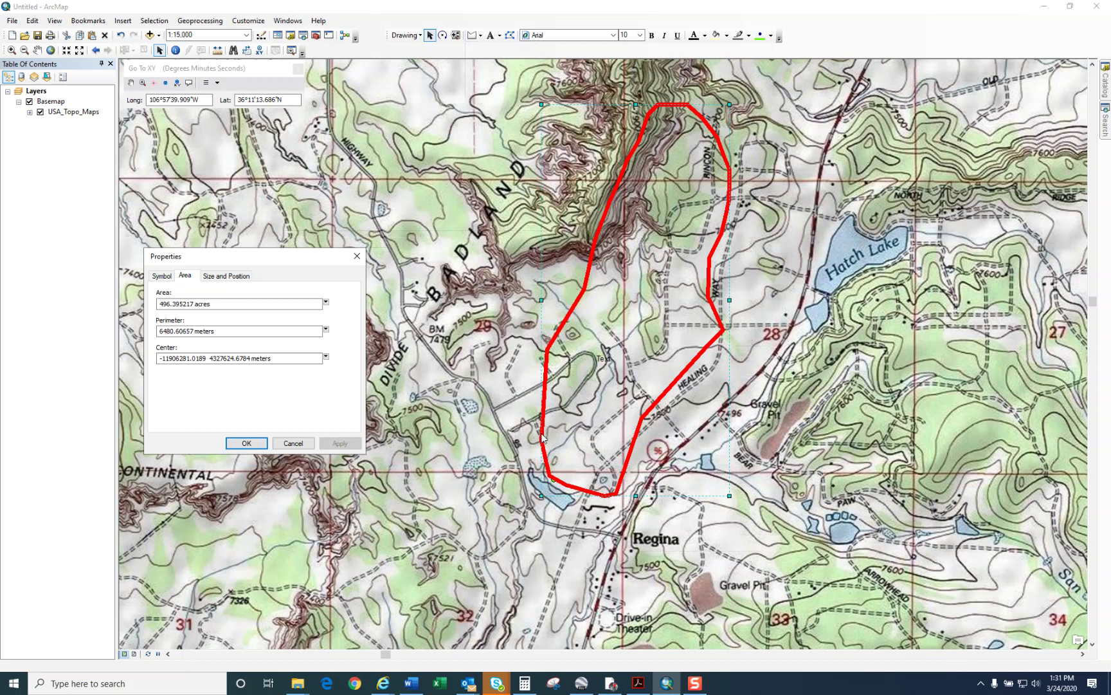
left_click_drag(283, 261, 378, 223)
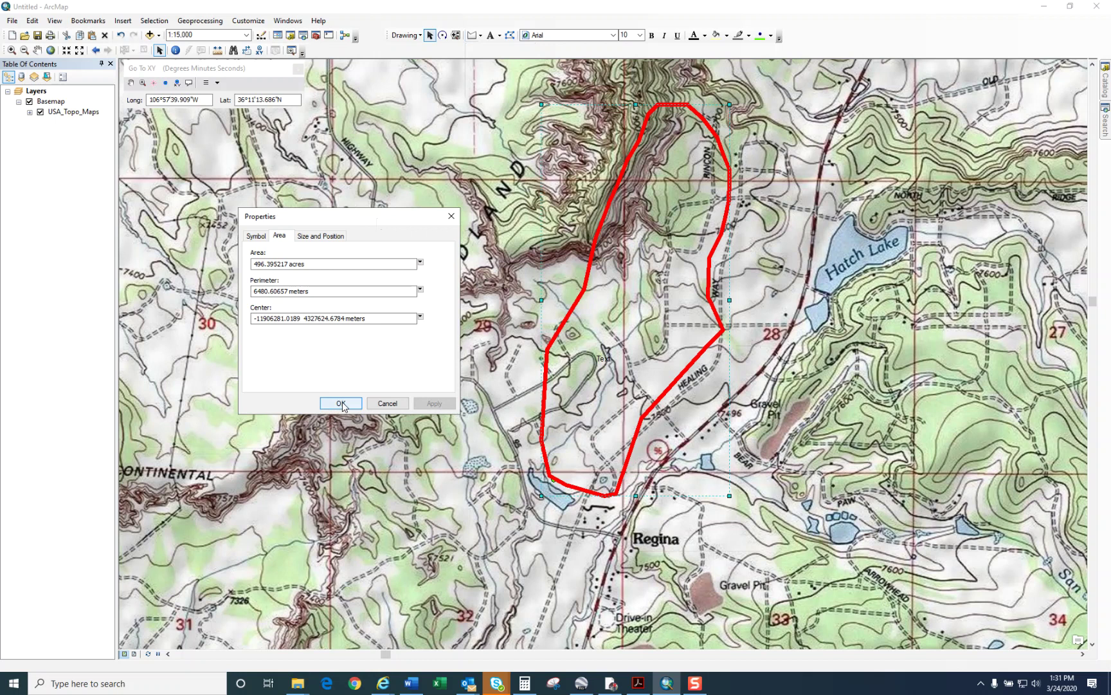
left_click(342, 403)
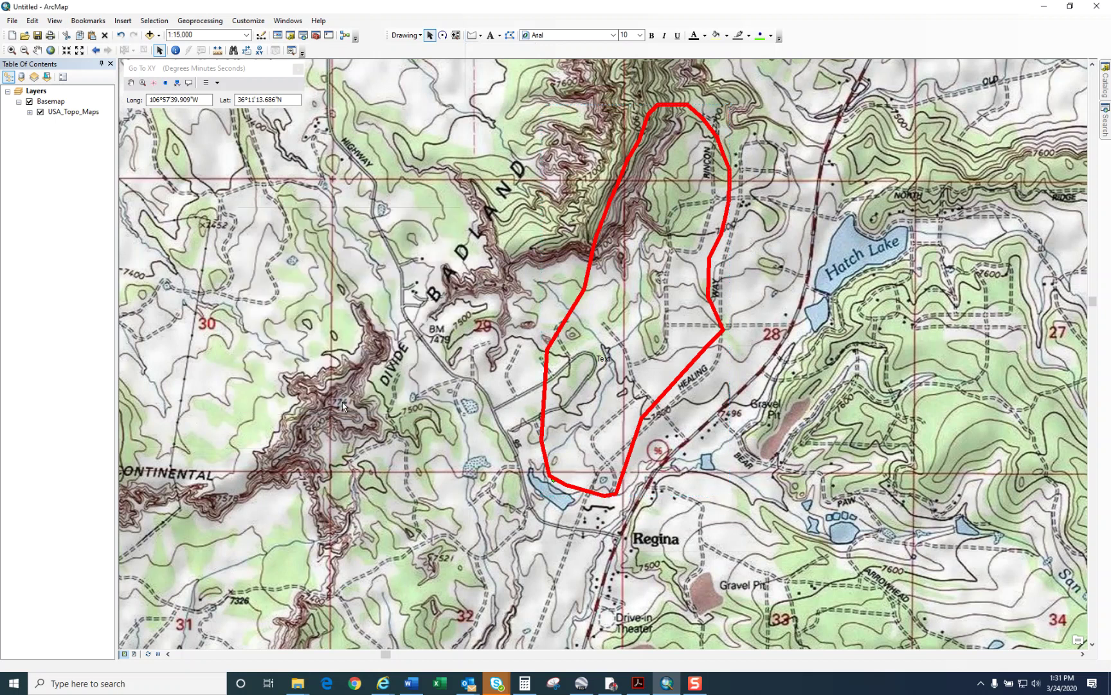
Step: Convert the red polygon graphic to features via Drawing > Convert Graphics To Features, picking the output location
right_click(549, 348)
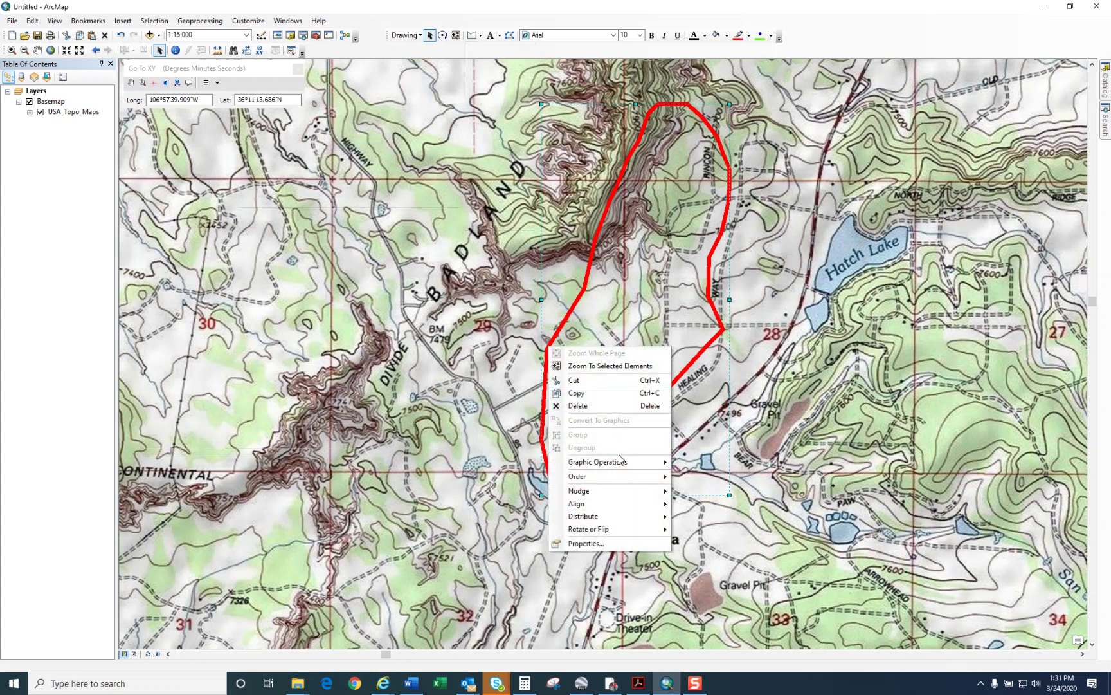
mouse_move(623, 462)
left_click(406, 36)
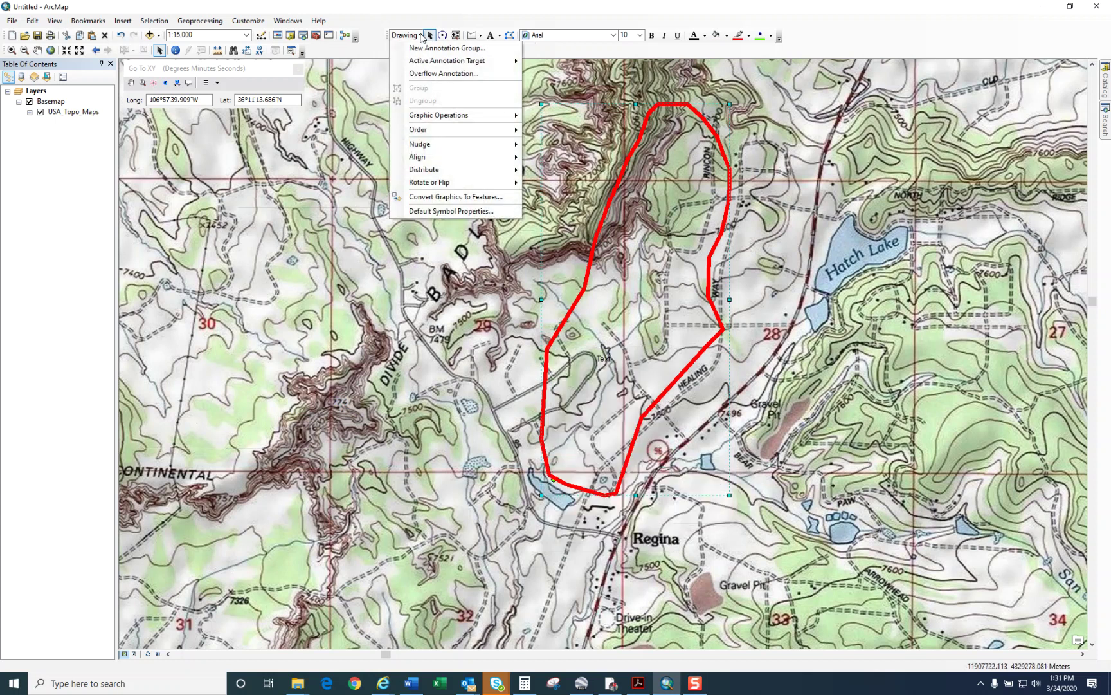
left_click(455, 197)
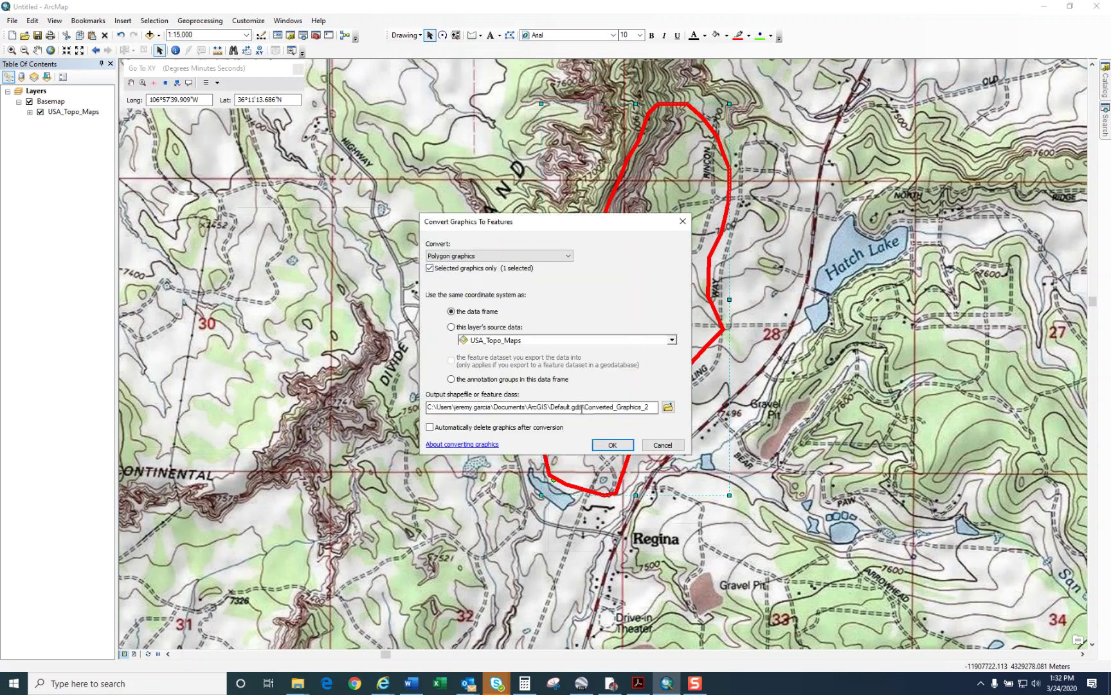
left_click(567, 256)
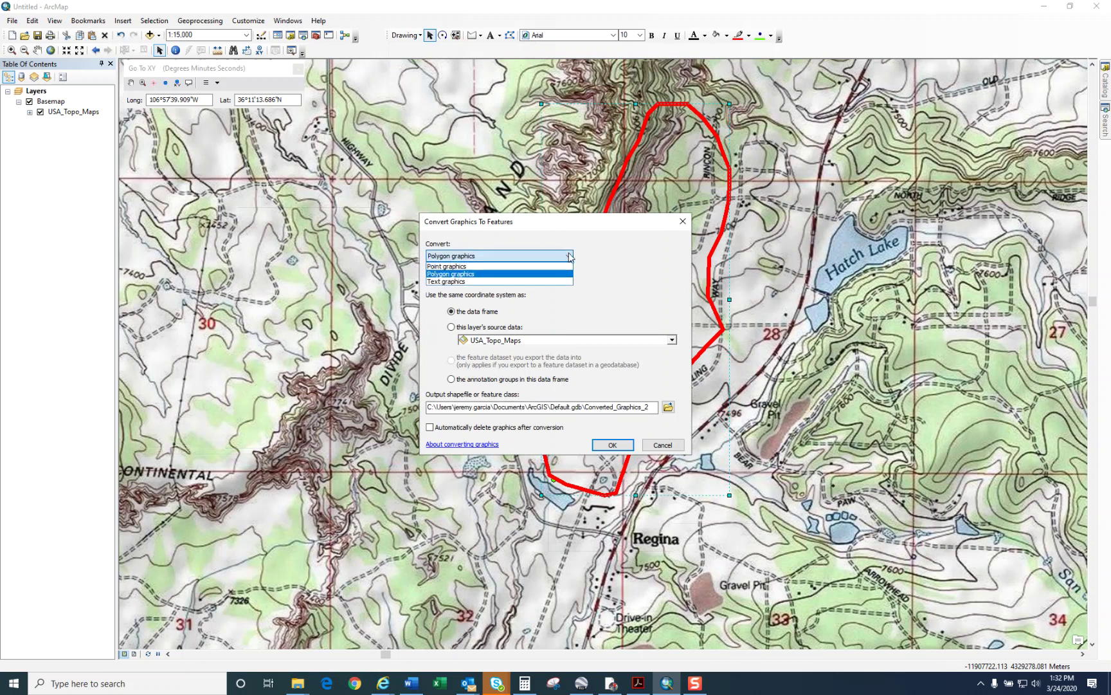
left_click(569, 257)
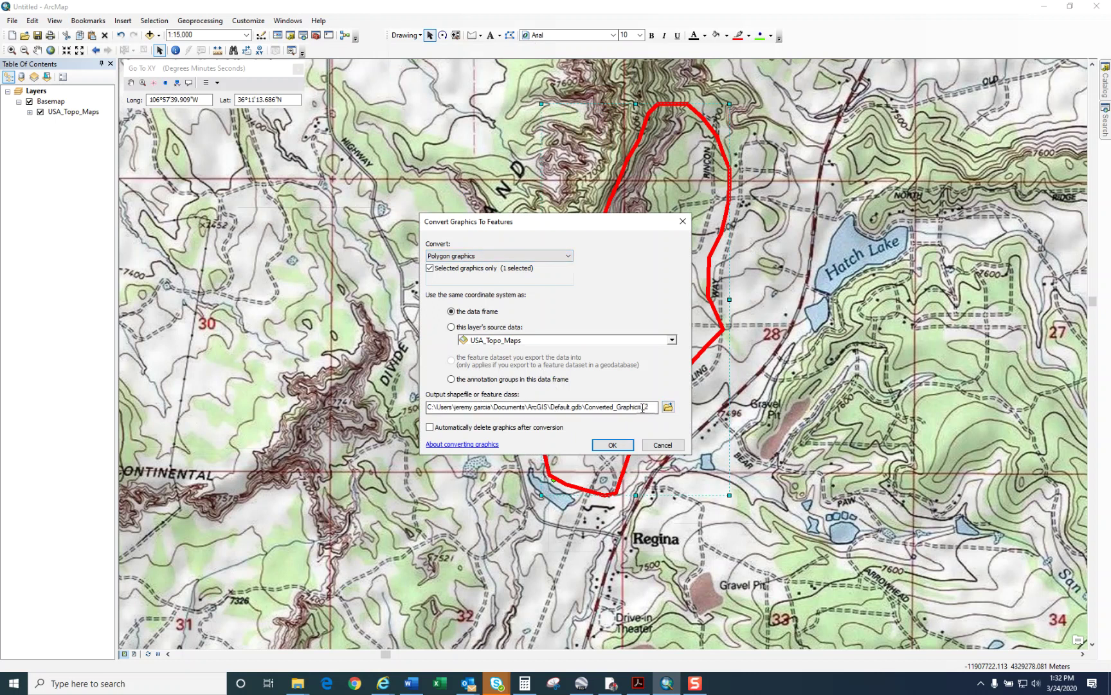
left_click(669, 407)
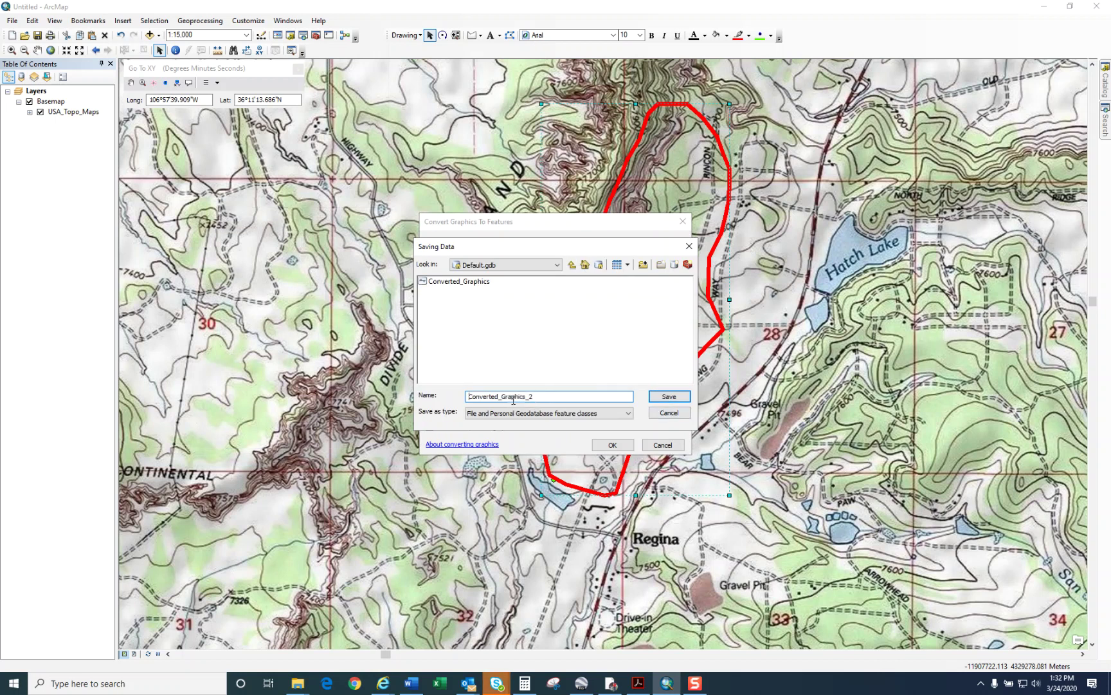
Step: Set the output type to Shapefile and look in Folder Connections
left_click(544, 414)
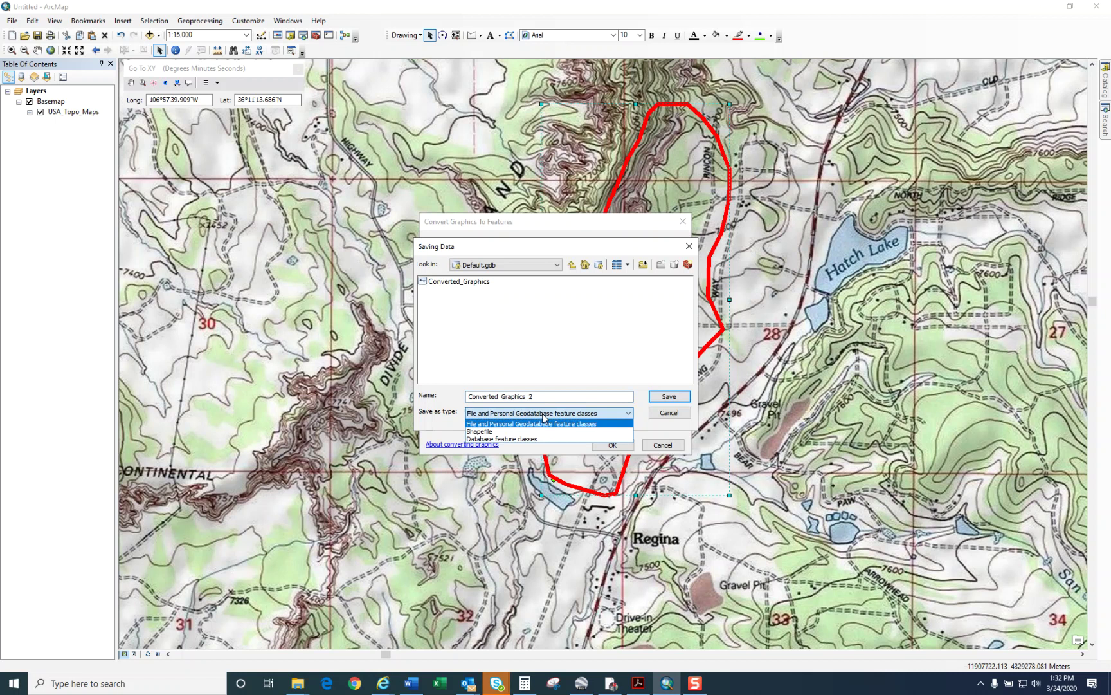
left_click(481, 431)
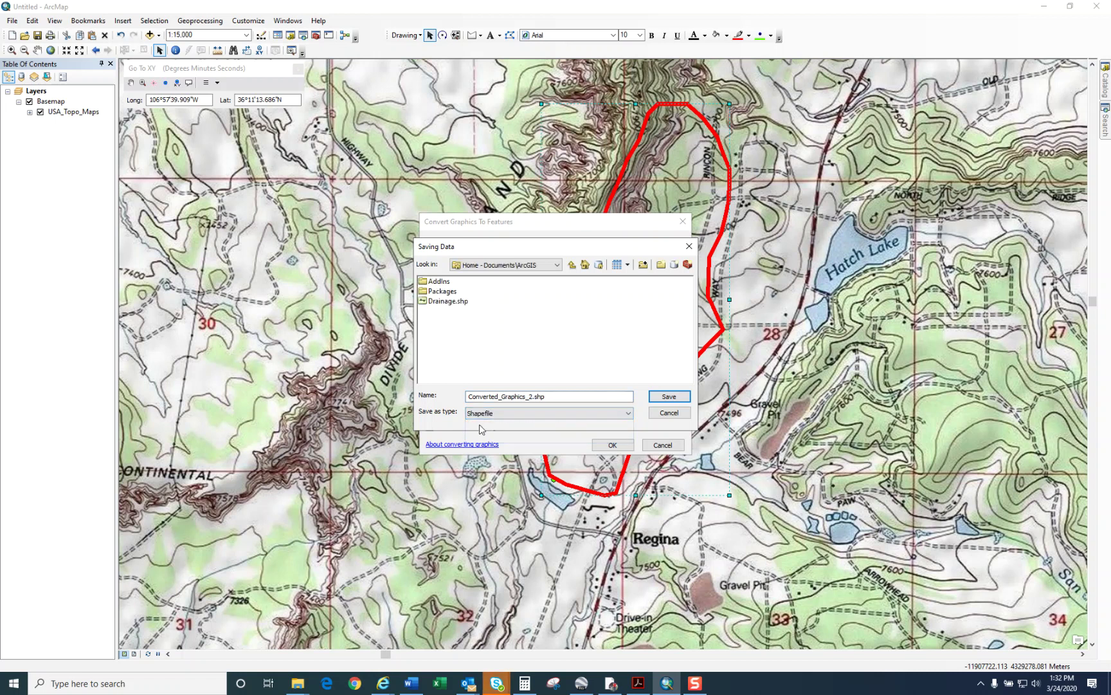
left_click(558, 265)
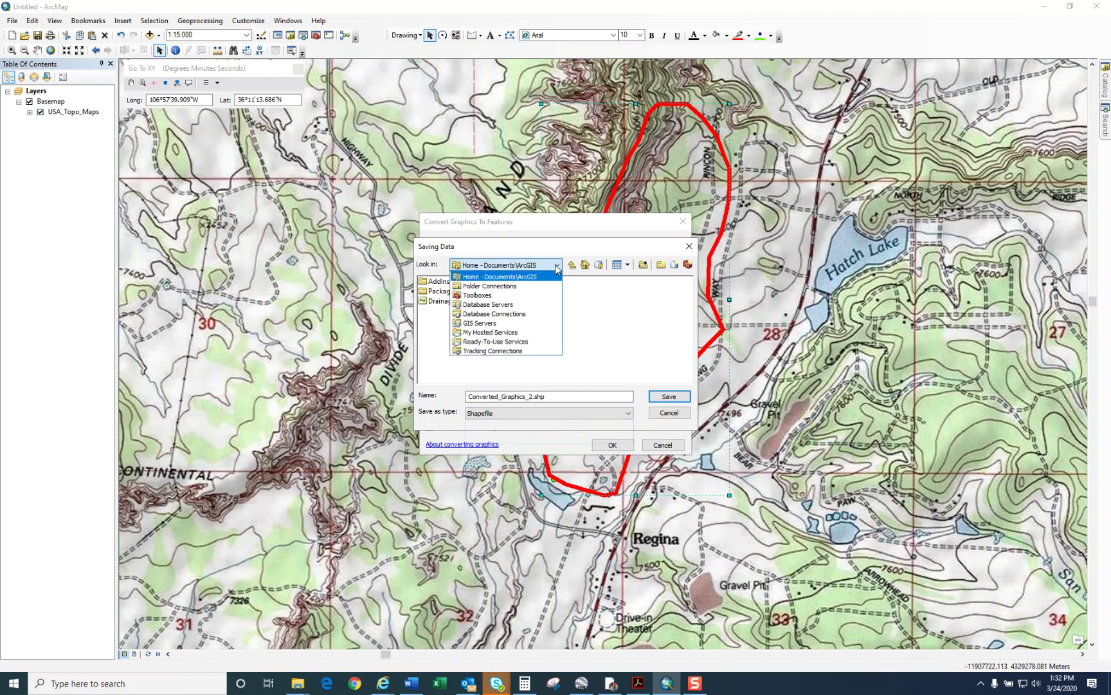
left_click(508, 286)
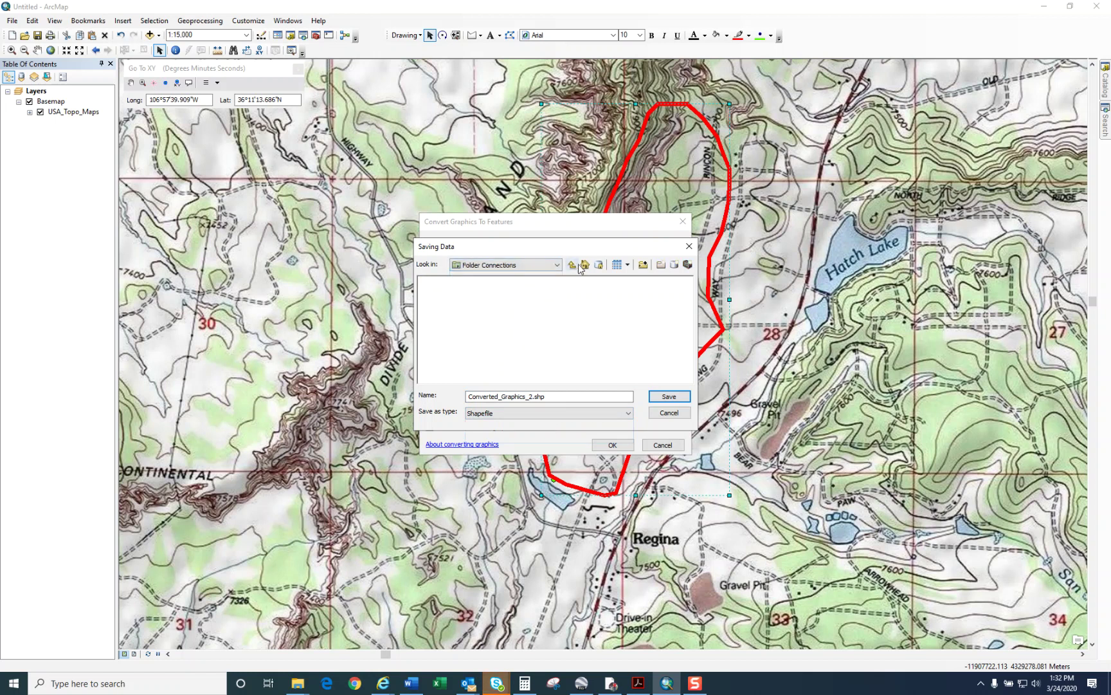
Step: Connect to the client's project folder under H:\FY 2020\Design Check
left_click(643, 265)
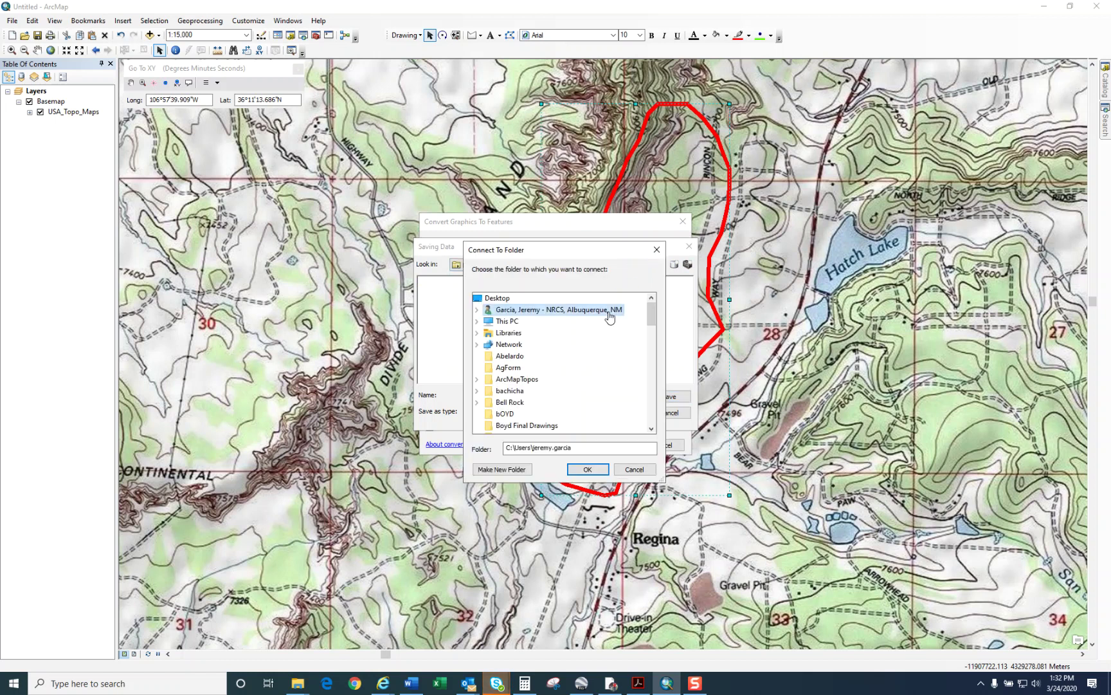
double_click(512, 324)
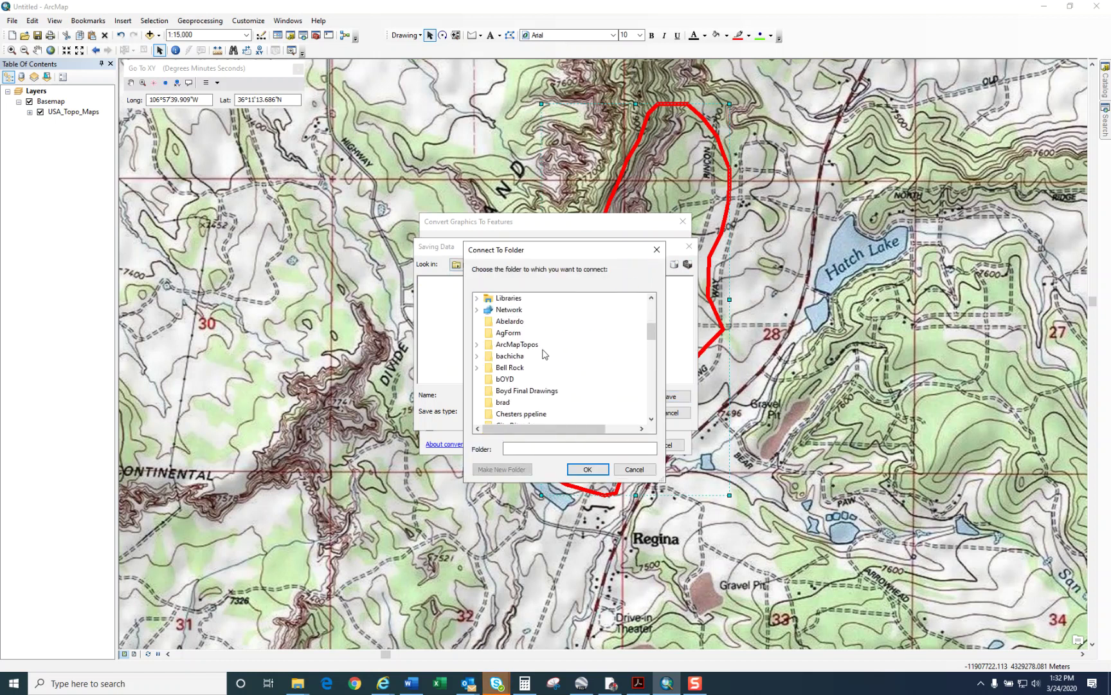
scroll(545, 354, "up", 2)
left_click(554, 356)
scroll(547, 387, "down", 3)
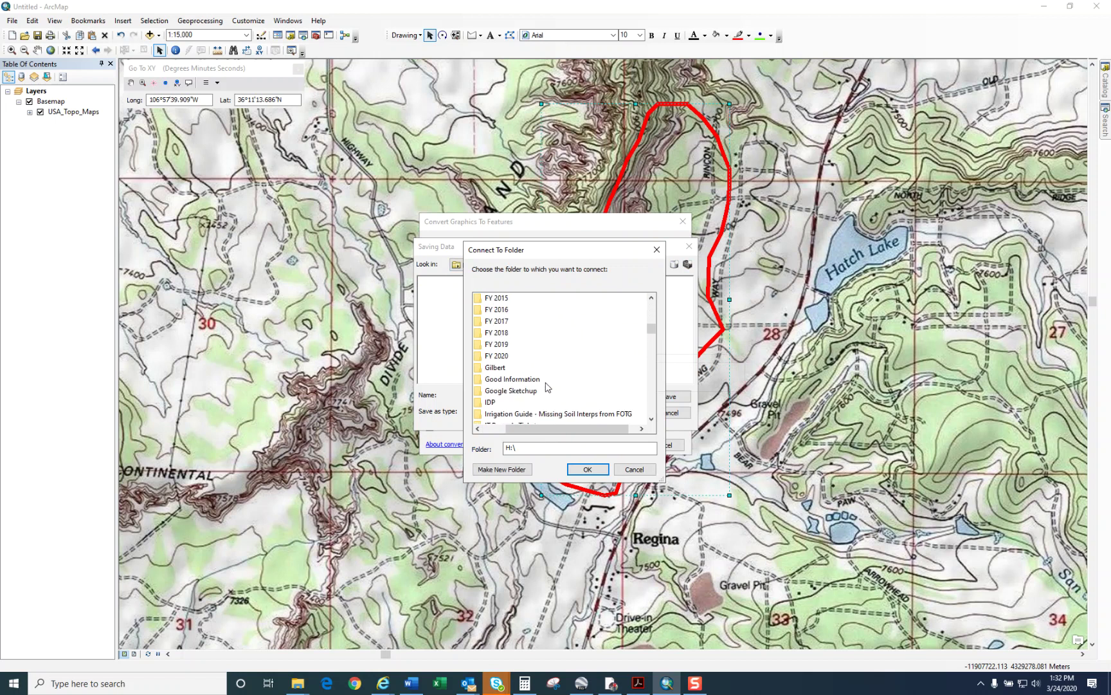
left_click(510, 355)
scroll(522, 368, "down", 1)
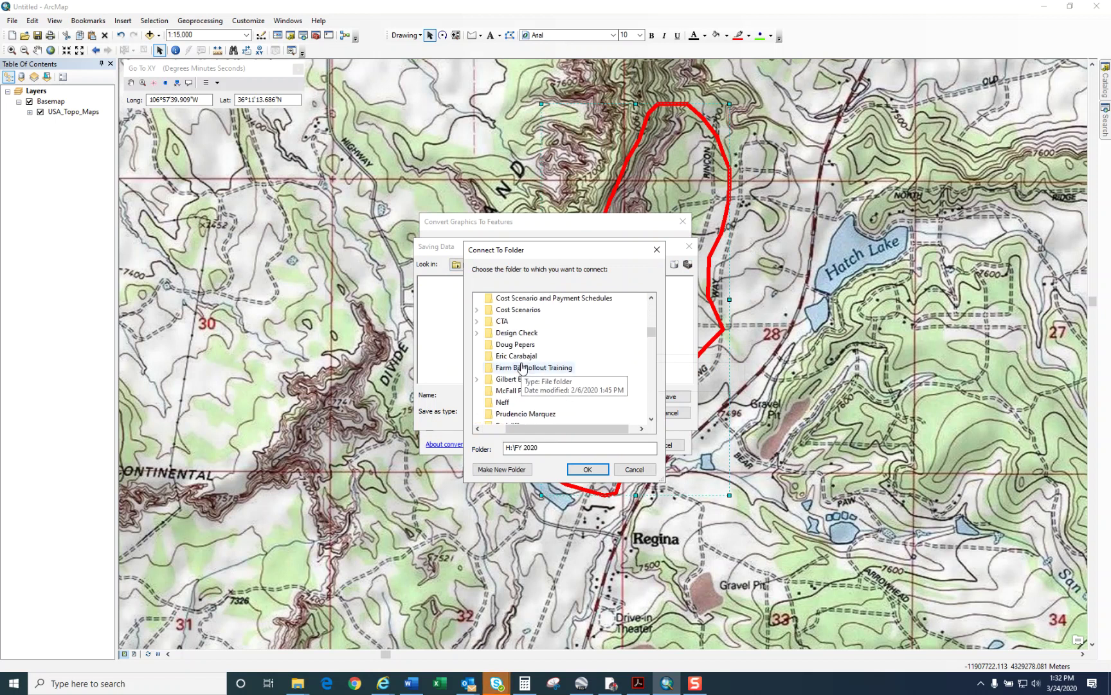
left_click(516, 332)
scroll(527, 367, "down", 1)
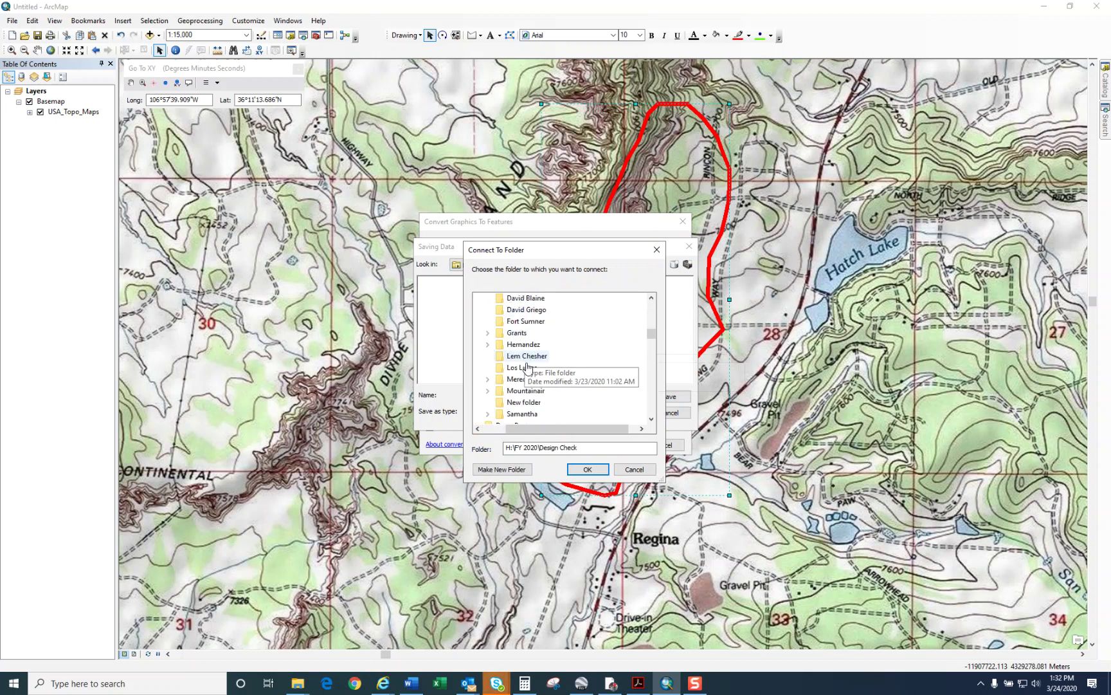
left_click(518, 378)
scroll(579, 380, "down", 1)
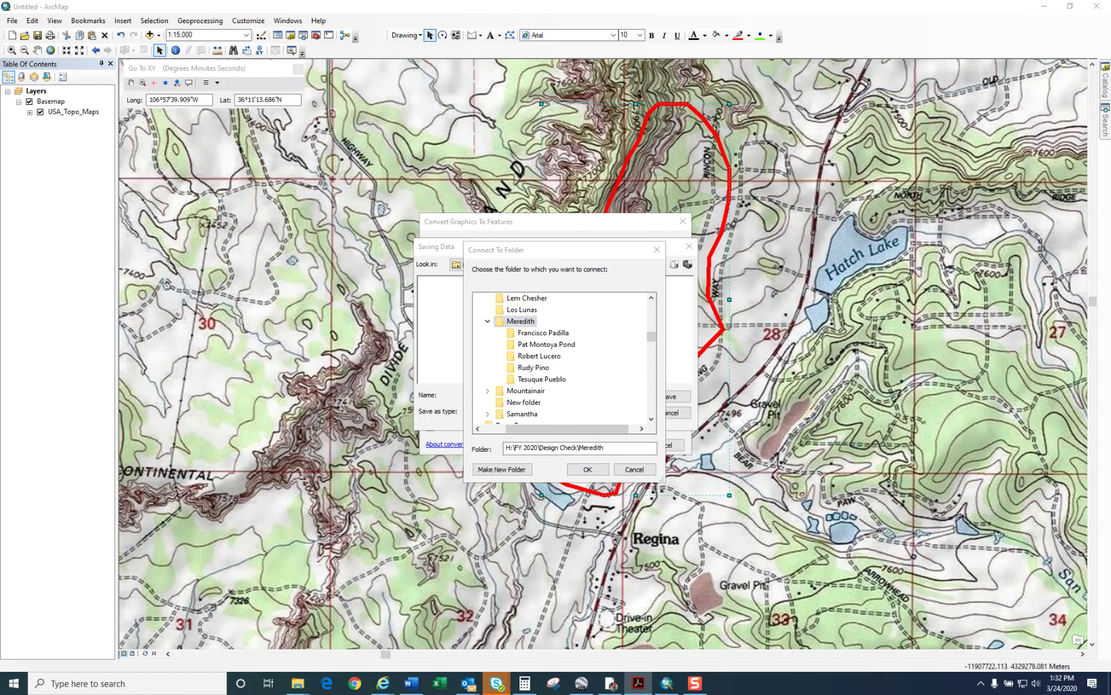
left_click(546, 368)
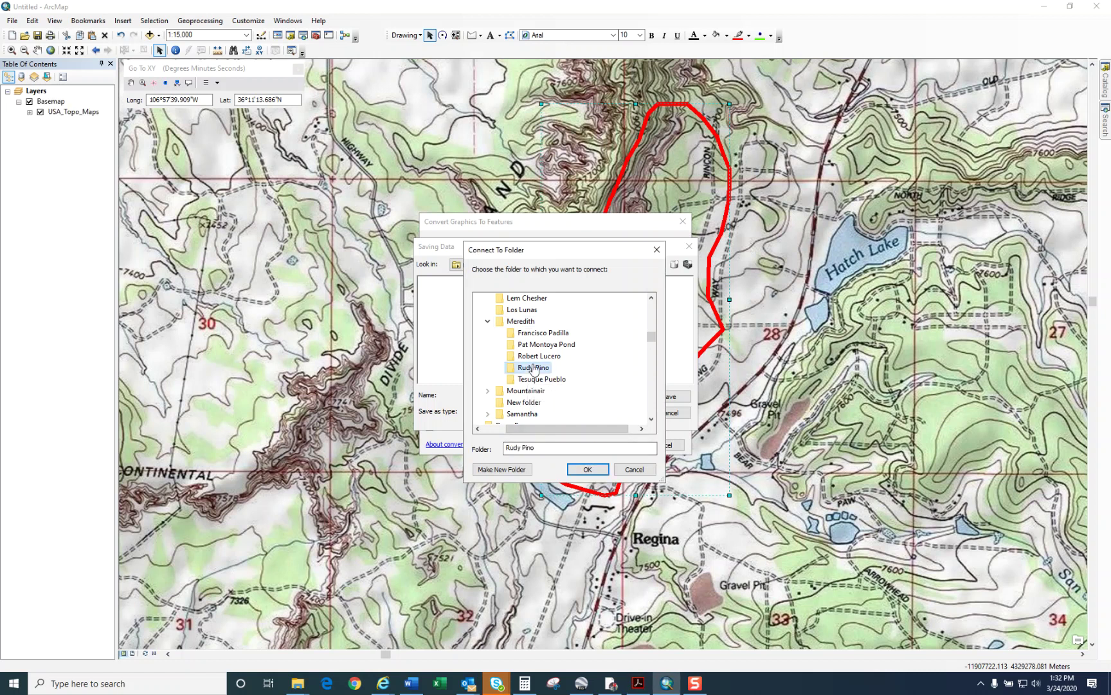
left_click(587, 469)
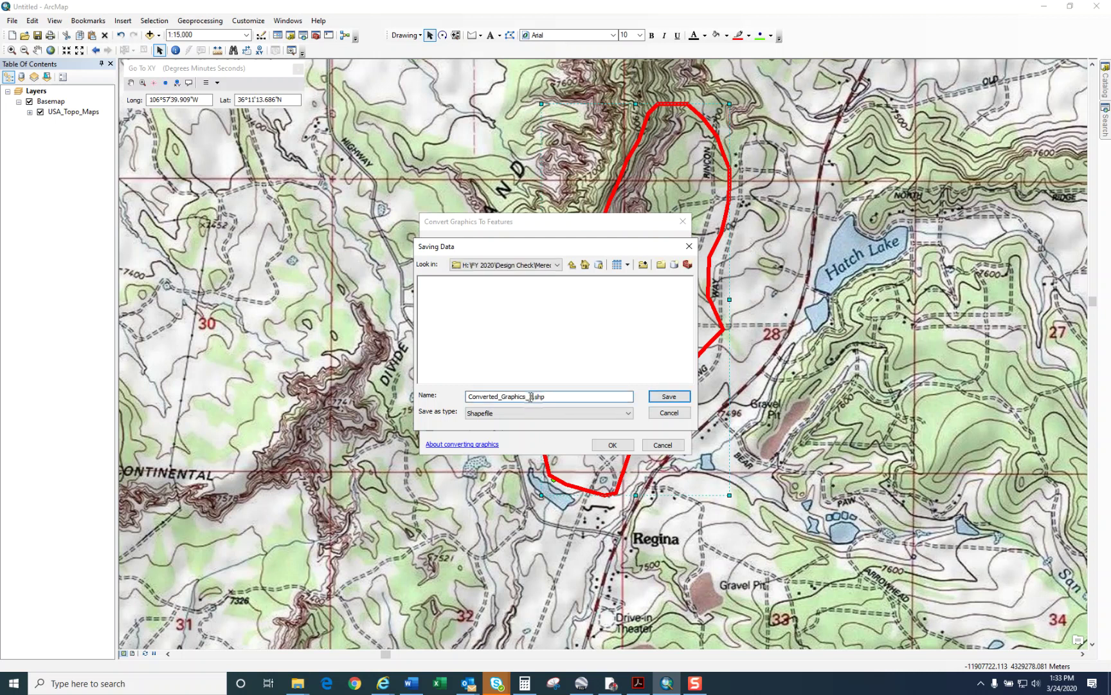
Step: Export the red watershed graphic to a shapefile named after the client's pond
double_click(531, 396)
type("Pon")
type("rud")
key("BackSpace")
left_click(671, 397)
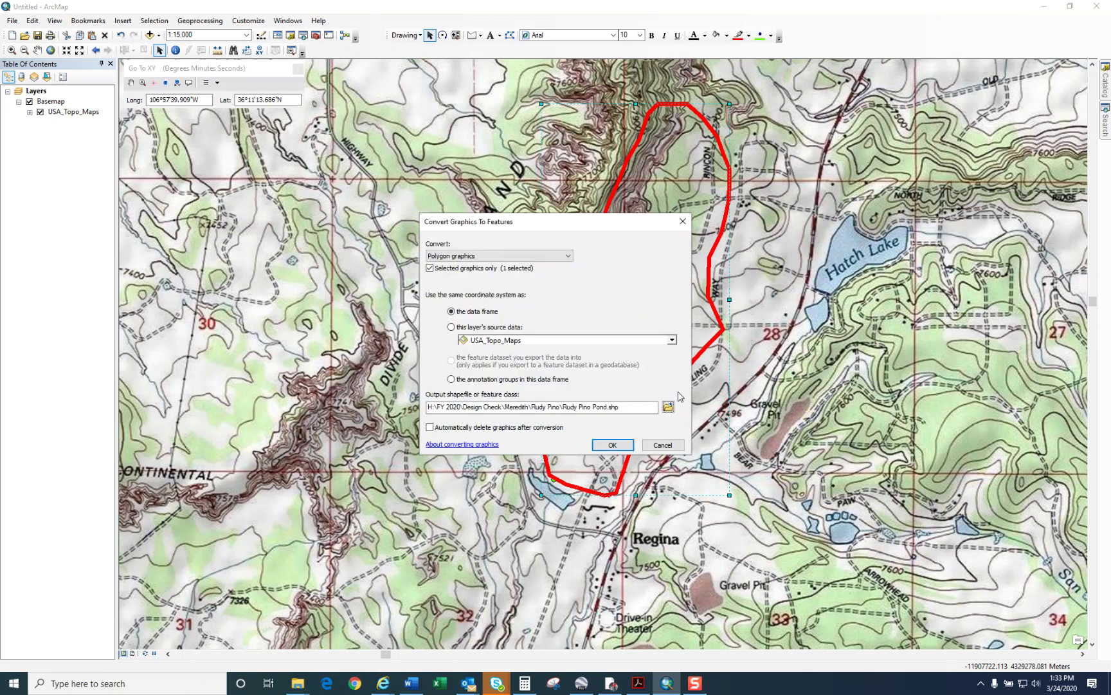
left_click(614, 446)
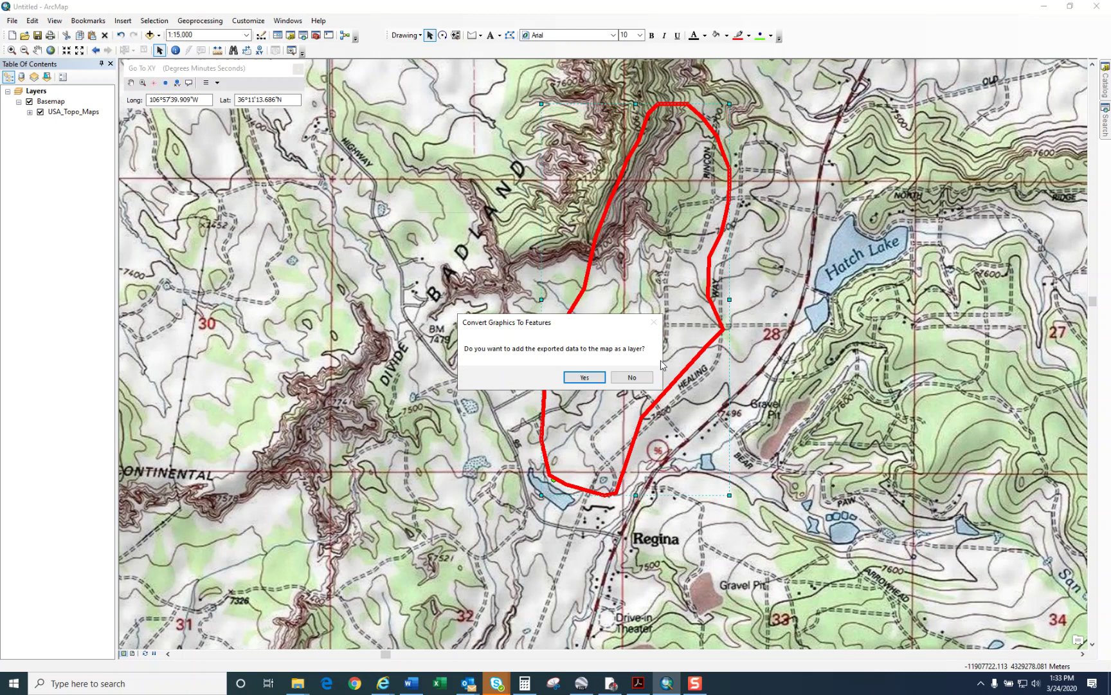
Step: Add the pond shapefile as a layer, deselect the graphic, and toggle the layer to confirm it draws
left_click(593, 379)
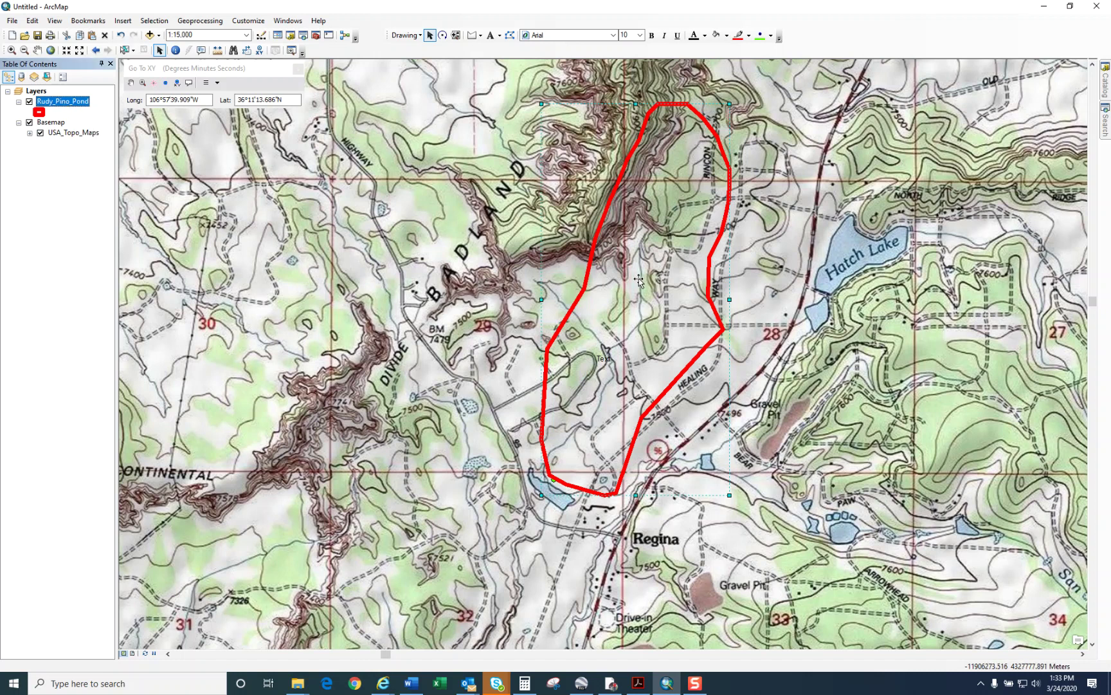
left_click(709, 290)
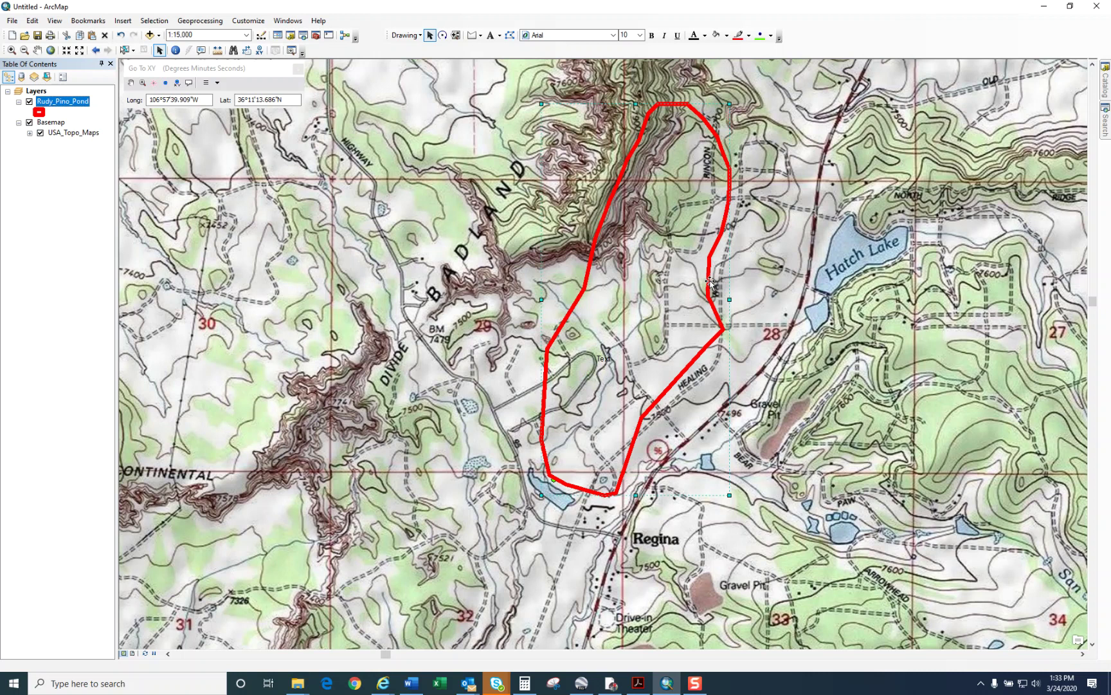
left_click(714, 284)
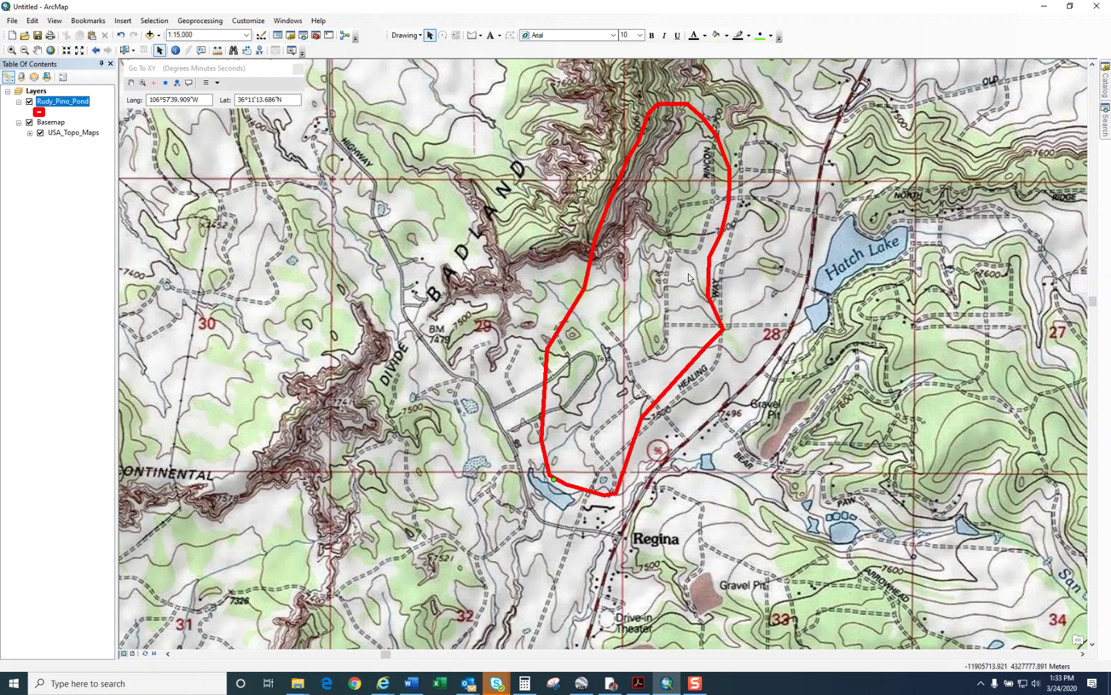
left_click(31, 102)
left_click(31, 104)
Step: Maximize the Internet Explorer window and load the Web Soil Survey site
left_click(383, 688)
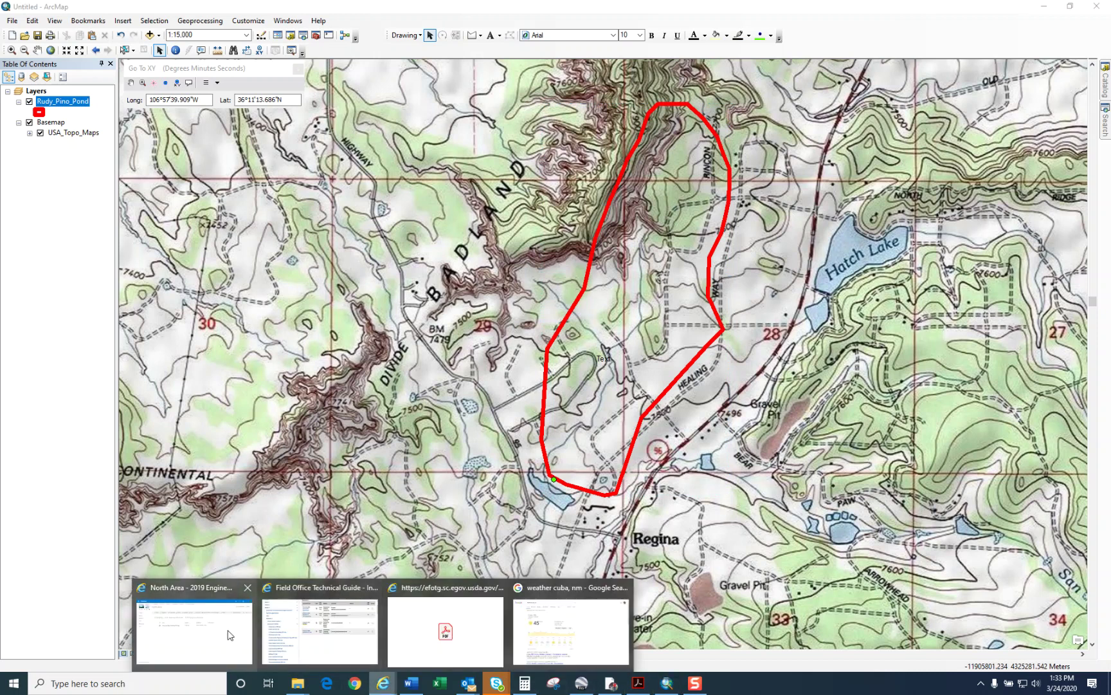
left_click(193, 627)
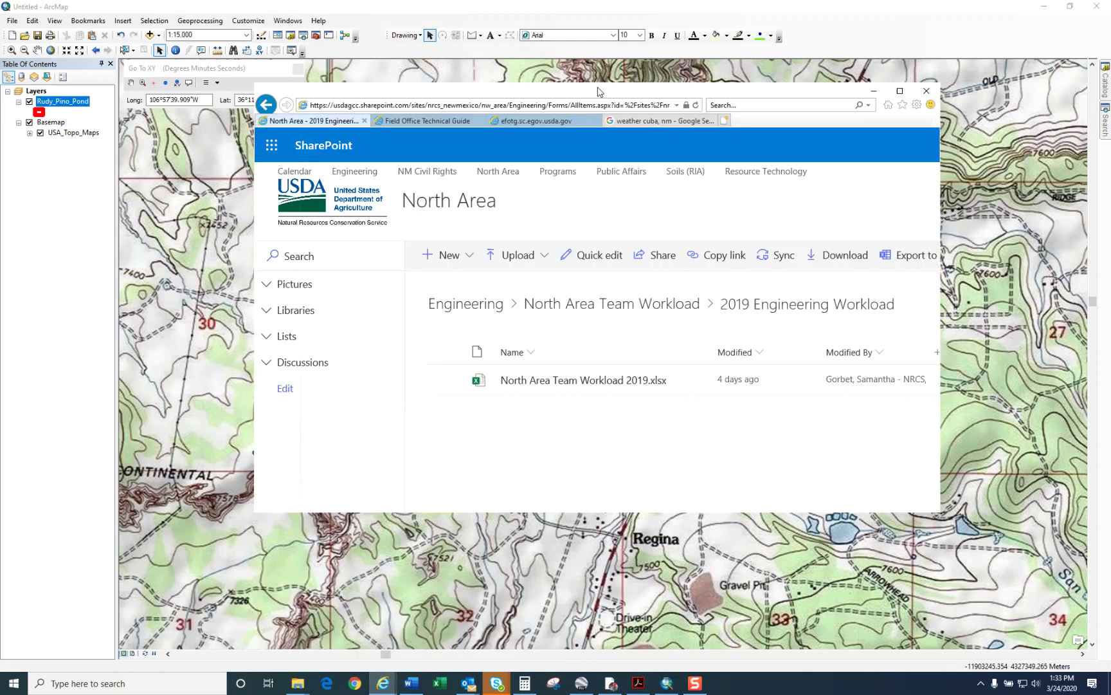
double_click(598, 91)
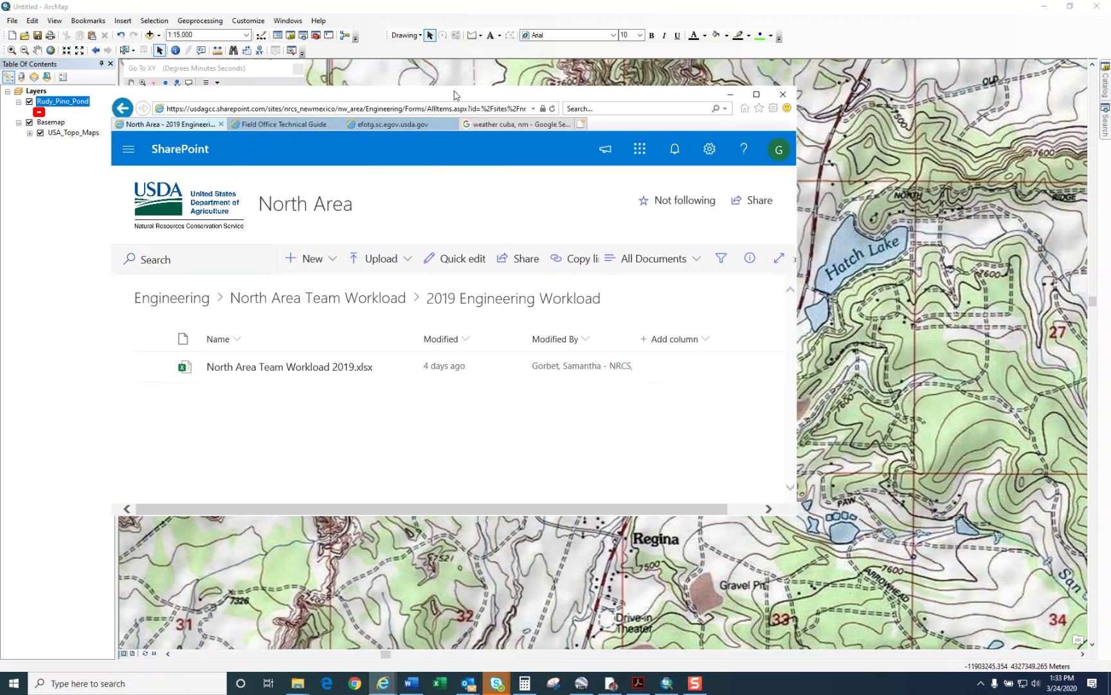
left_click(419, 20)
type("web")
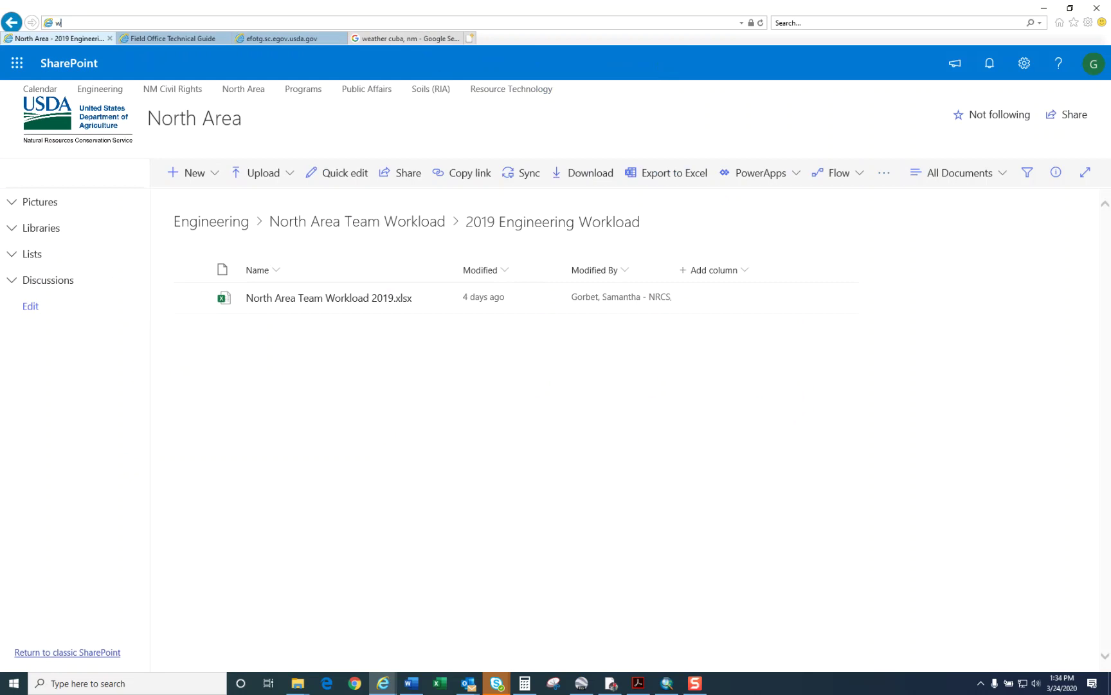
key("End")
key("Return")
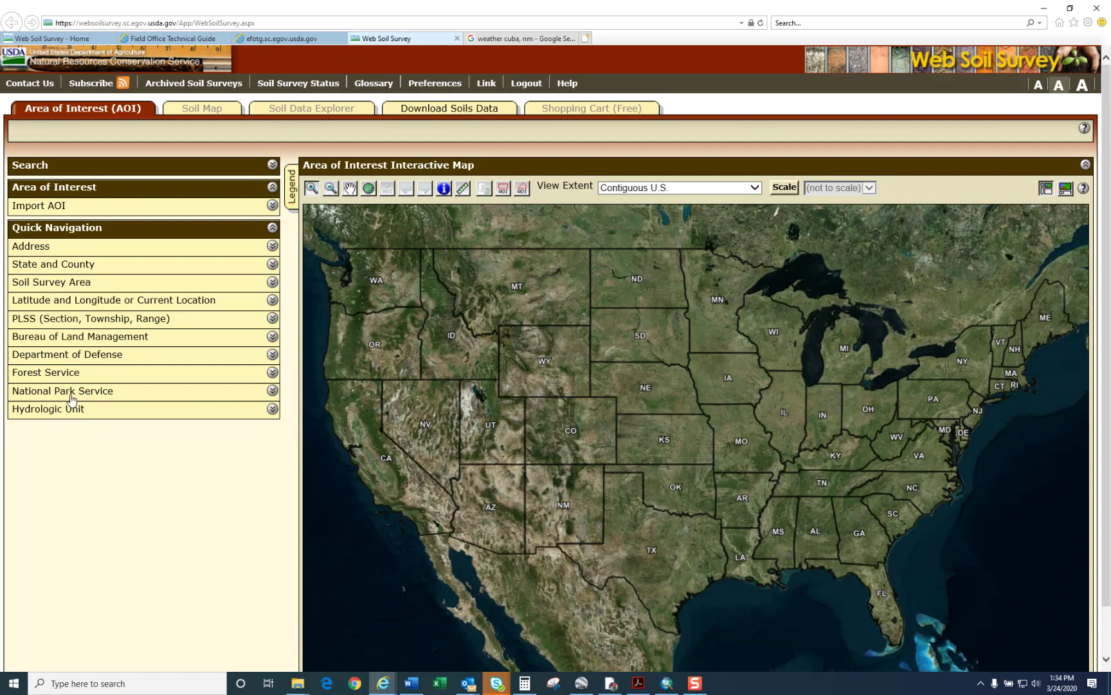
Step: Open the Create AOI from Shapefile form and browse for the .shp file
left_click(44, 206)
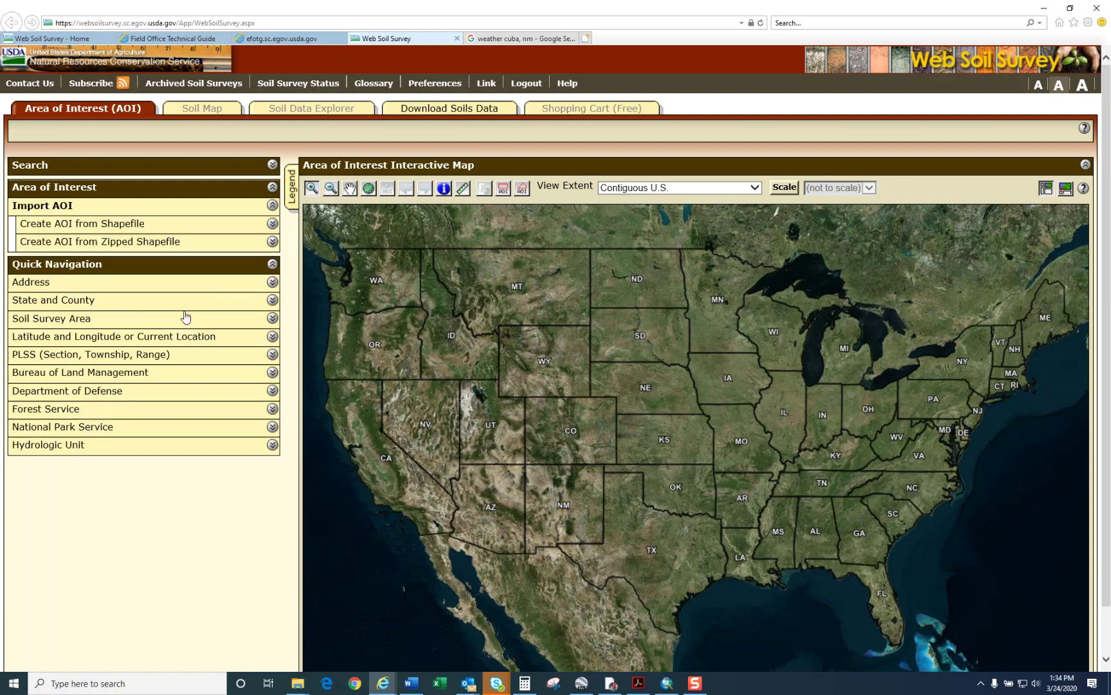
left_click(118, 226)
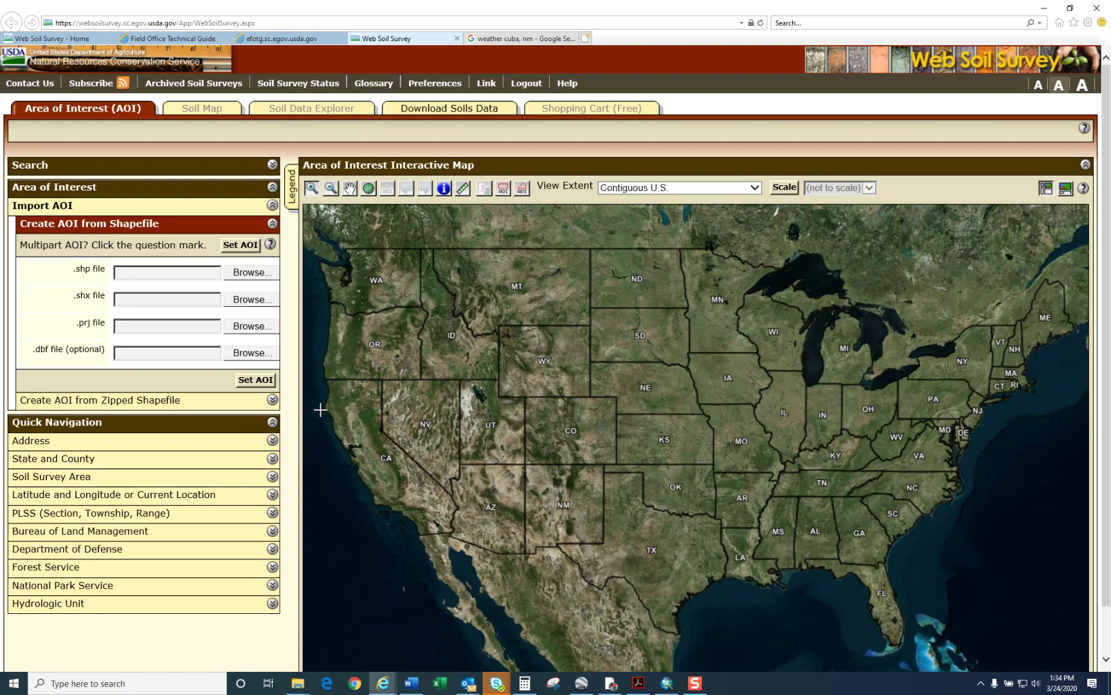
left_click(258, 276)
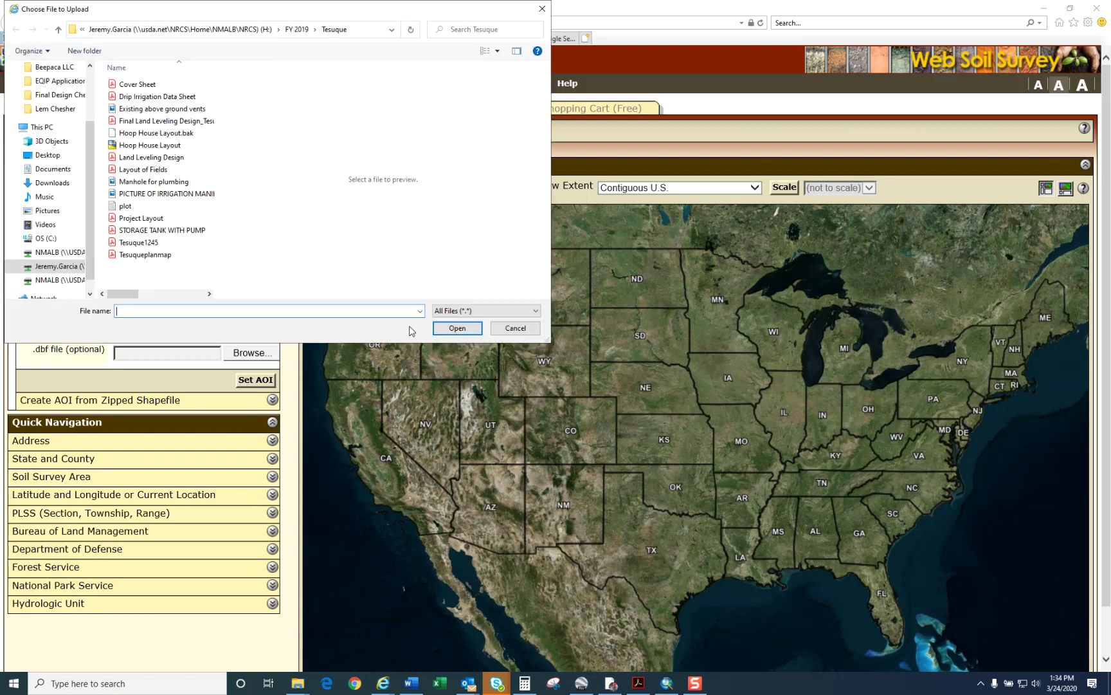
Step: Navigate the chooser from H: through FY 2020\Design Check to the client's project folder, moving it aside
left_click(55, 265)
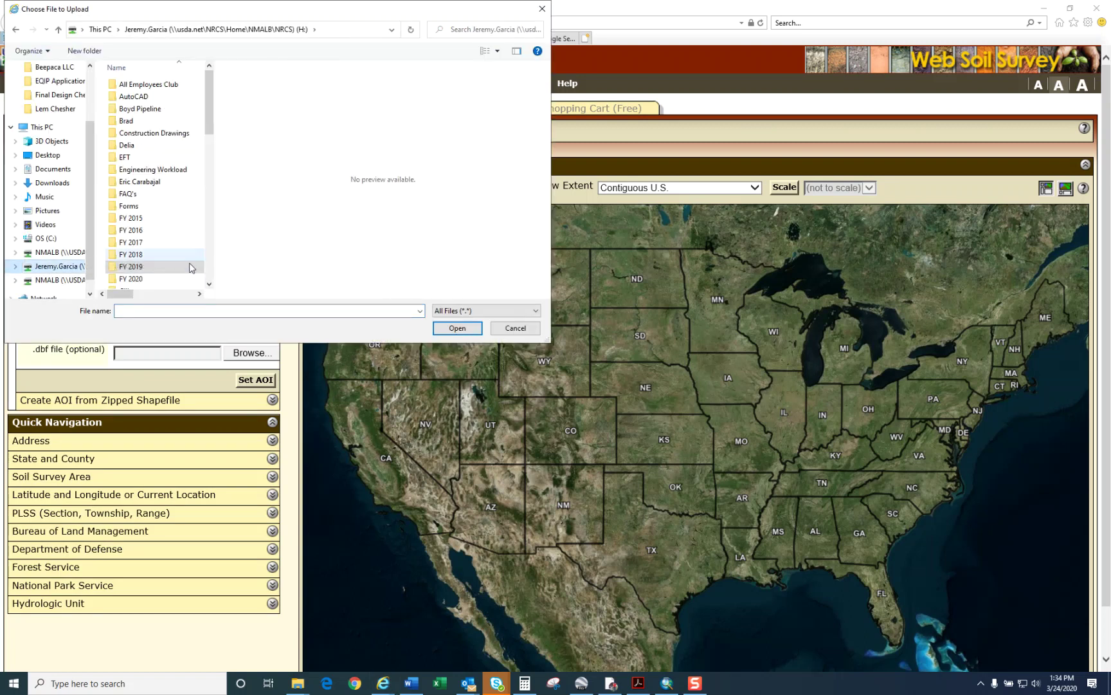
double_click(188, 265)
scroll(164, 257, "down", 1)
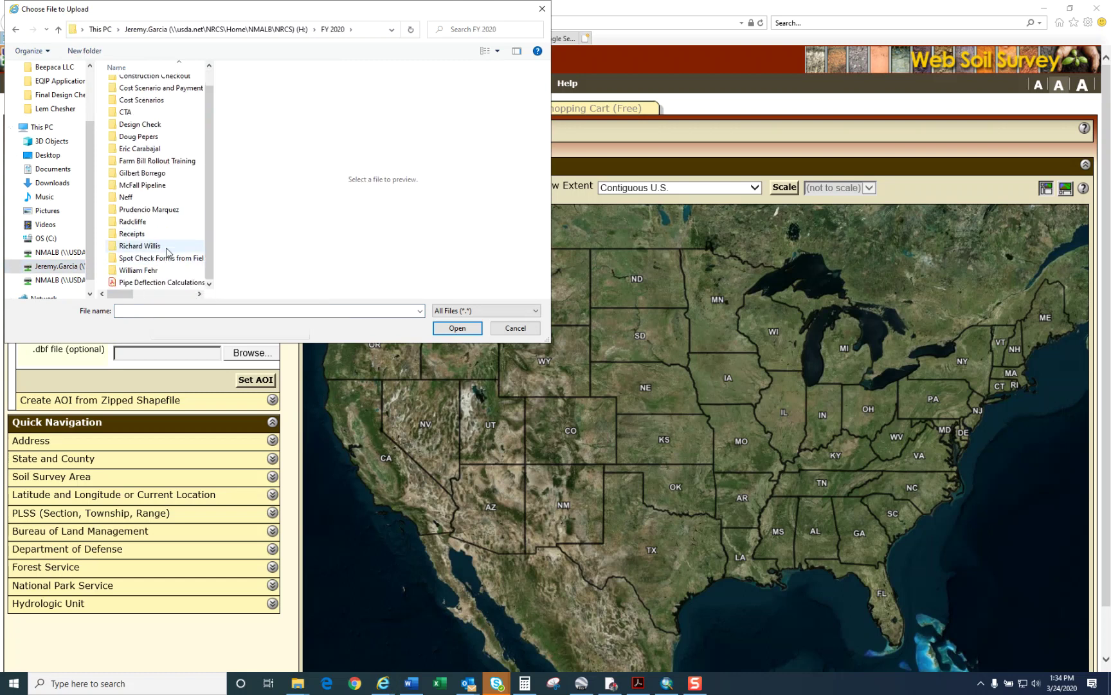
left_click(147, 125)
double_click(147, 125)
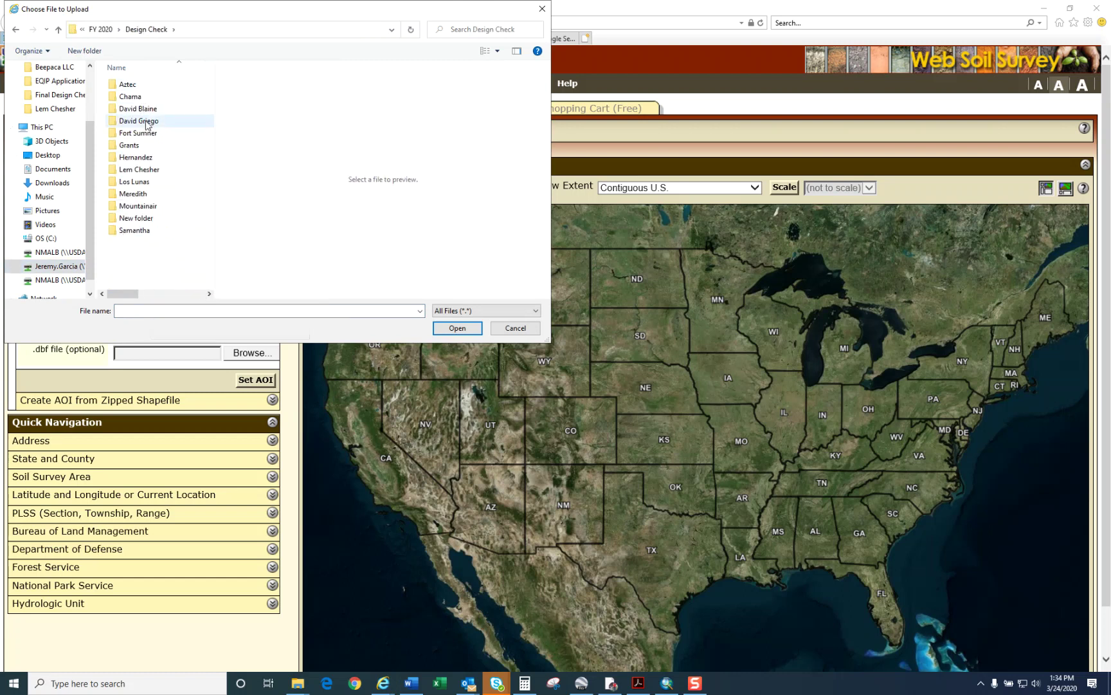
left_click(141, 195)
double_click(141, 195)
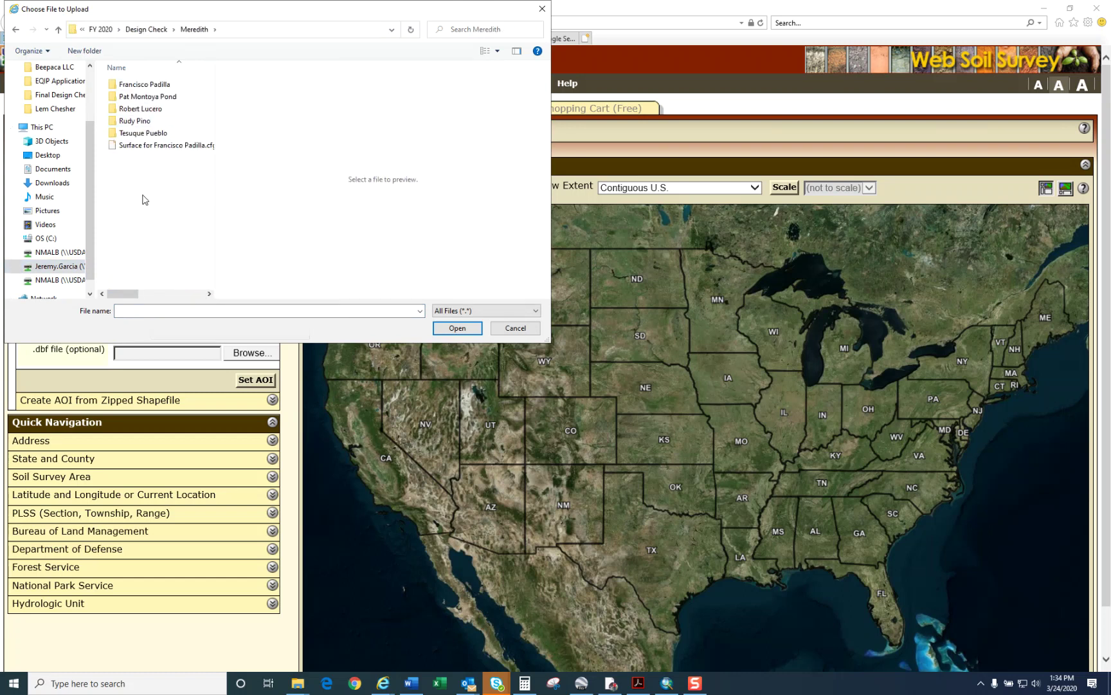
double_click(137, 109)
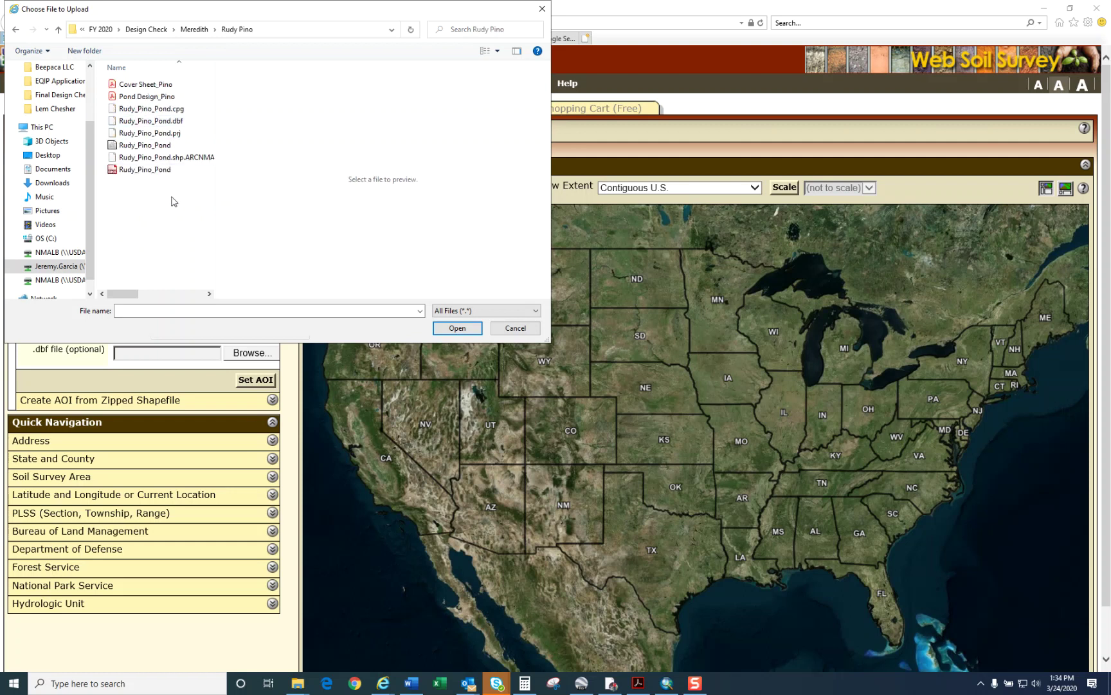
left_click_drag(196, 11, 634, 59)
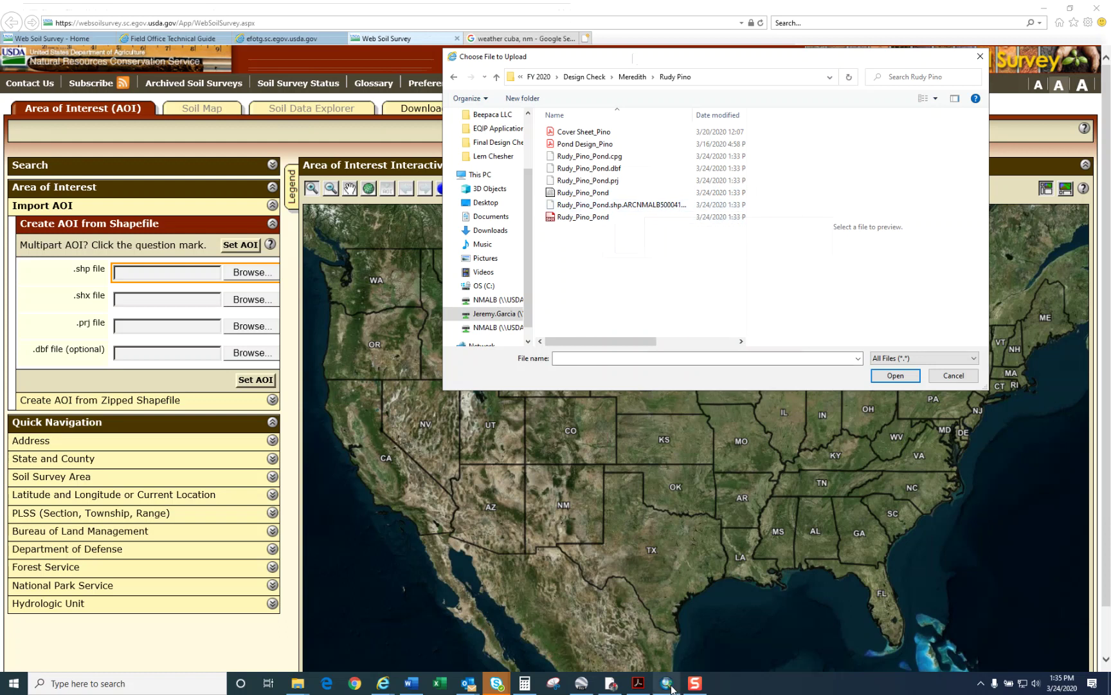
Step: In ArcMap, start saving the map document and browse the home drive to FY 2020\Design Check
mouse_move(669, 687)
left_click(667, 631)
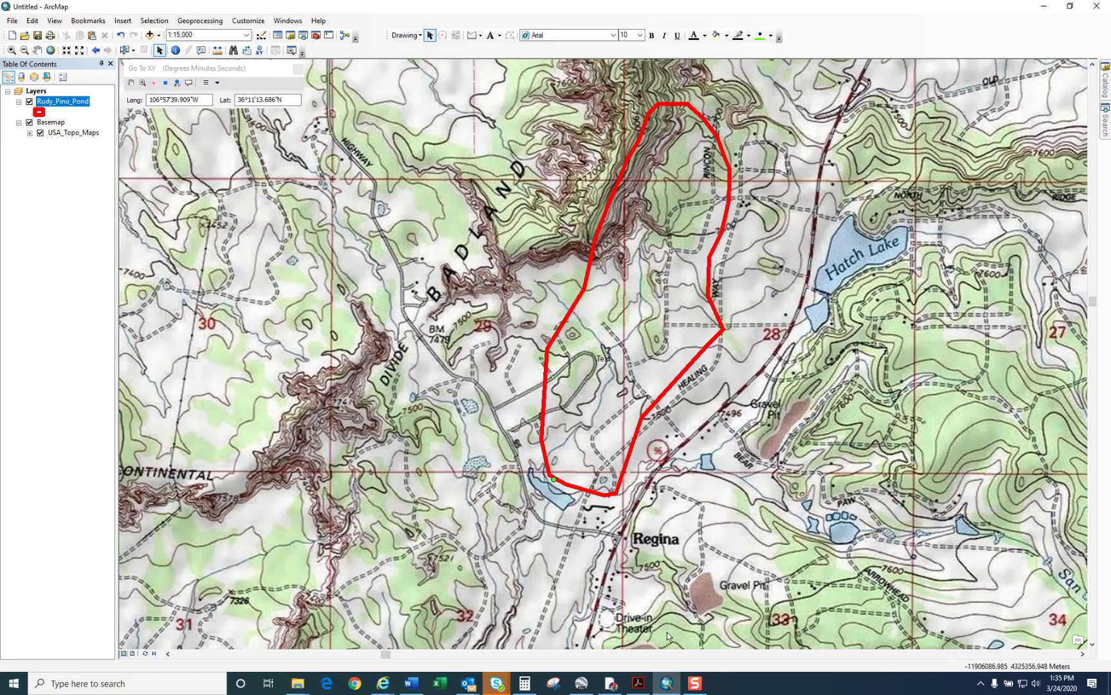
left_click(37, 35)
left_click(598, 241)
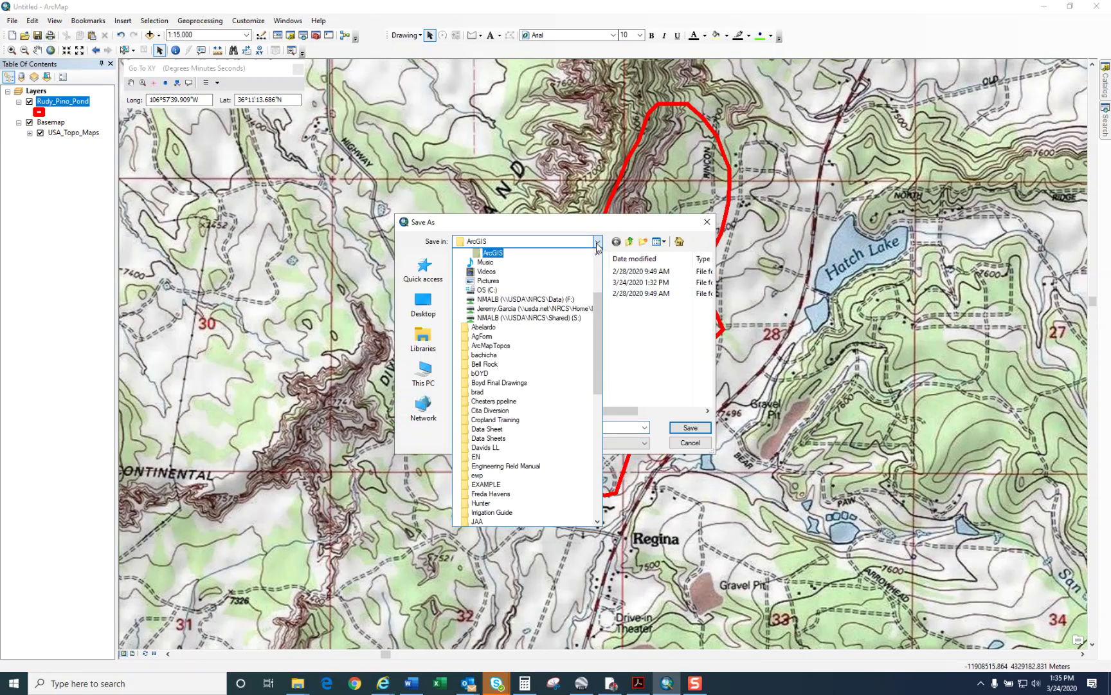
left_click(573, 309)
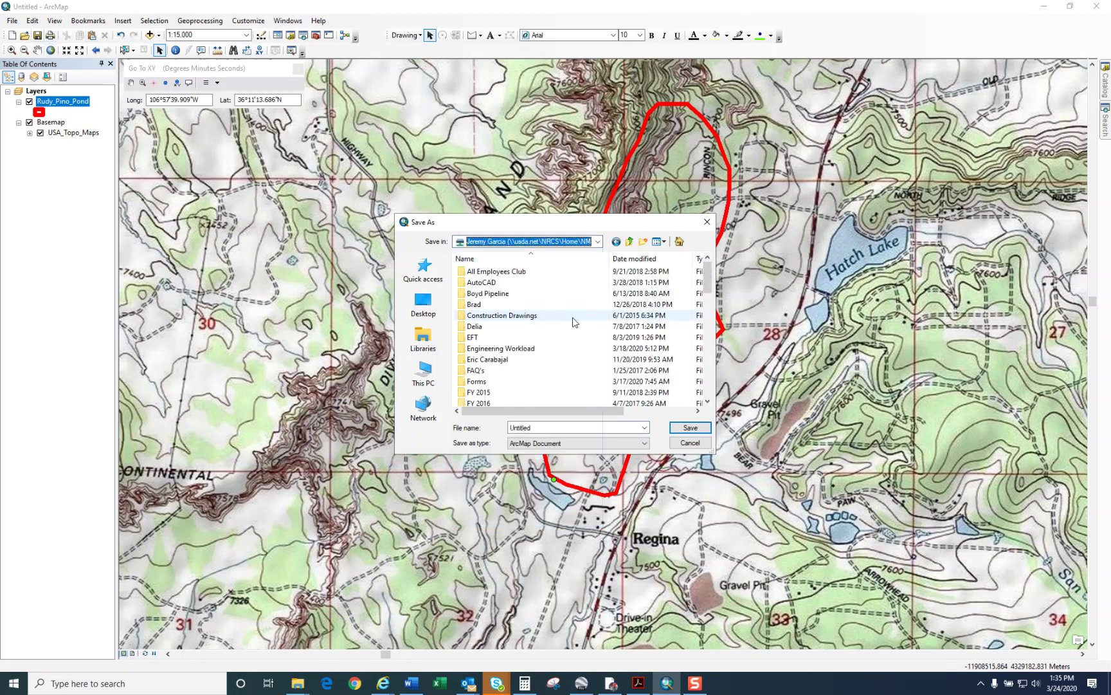
double_click(538, 348)
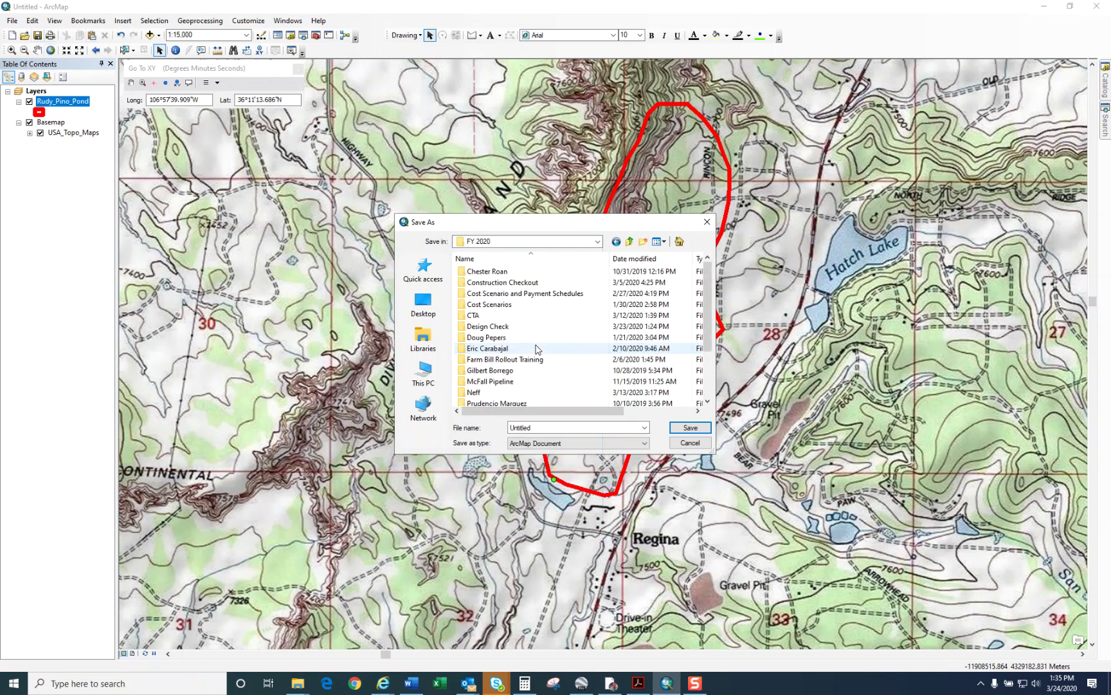
double_click(529, 328)
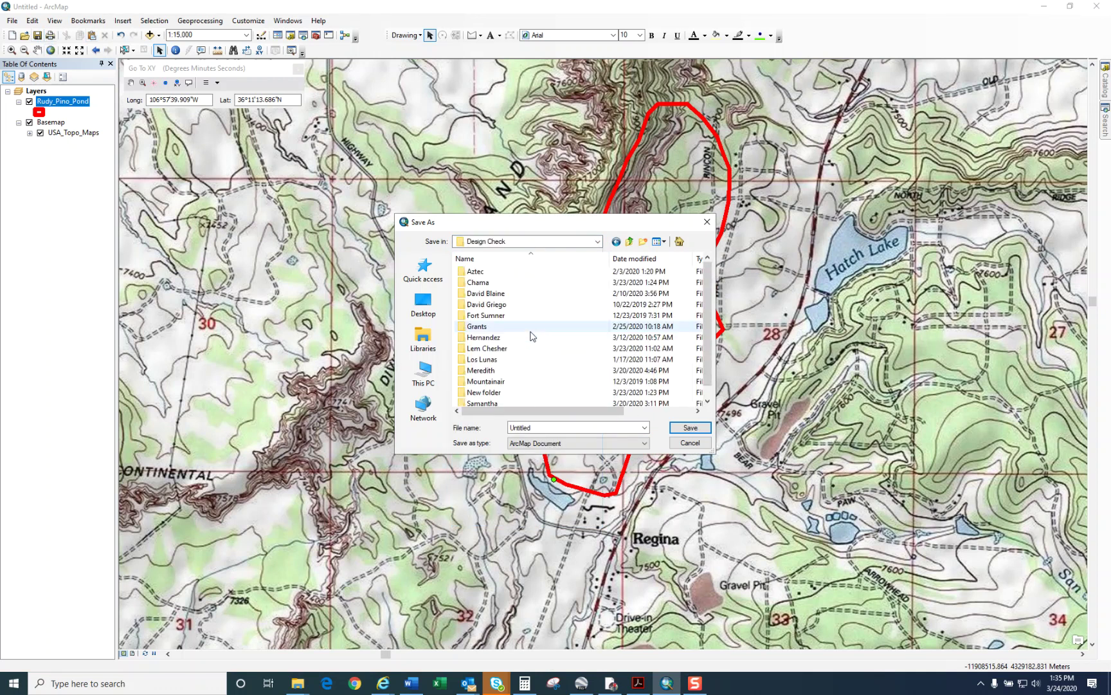
double_click(525, 375)
Step: Save the map document in the client's project folder under the client's name, then close ArcMap
key("Return")
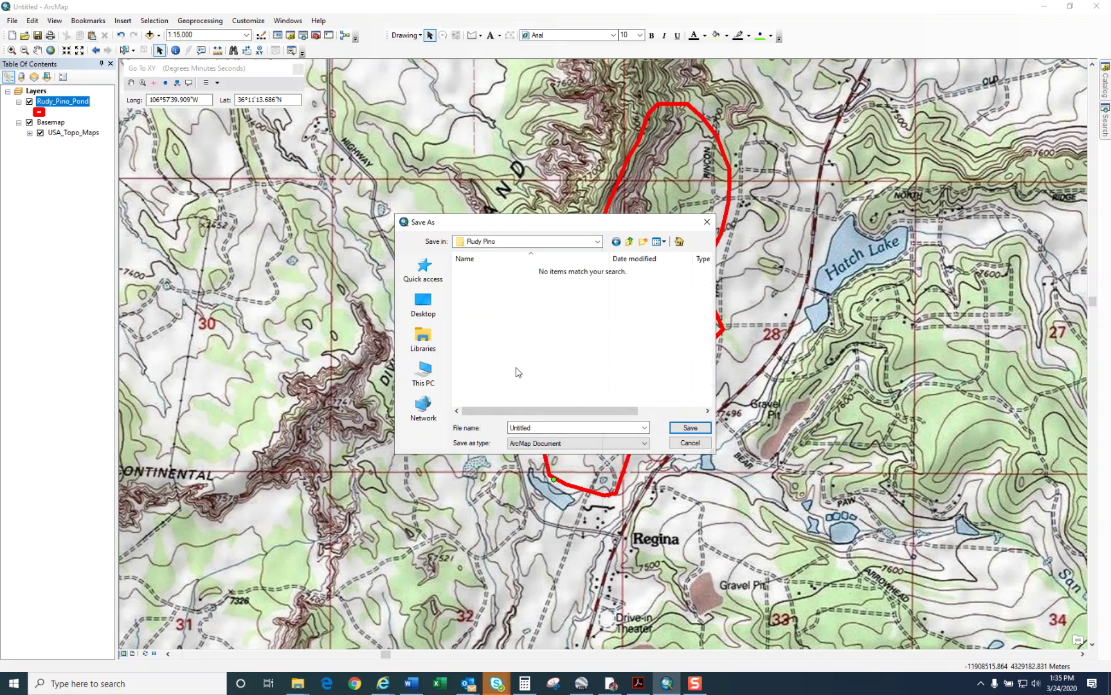
double_click(543, 427)
left_click(689, 427)
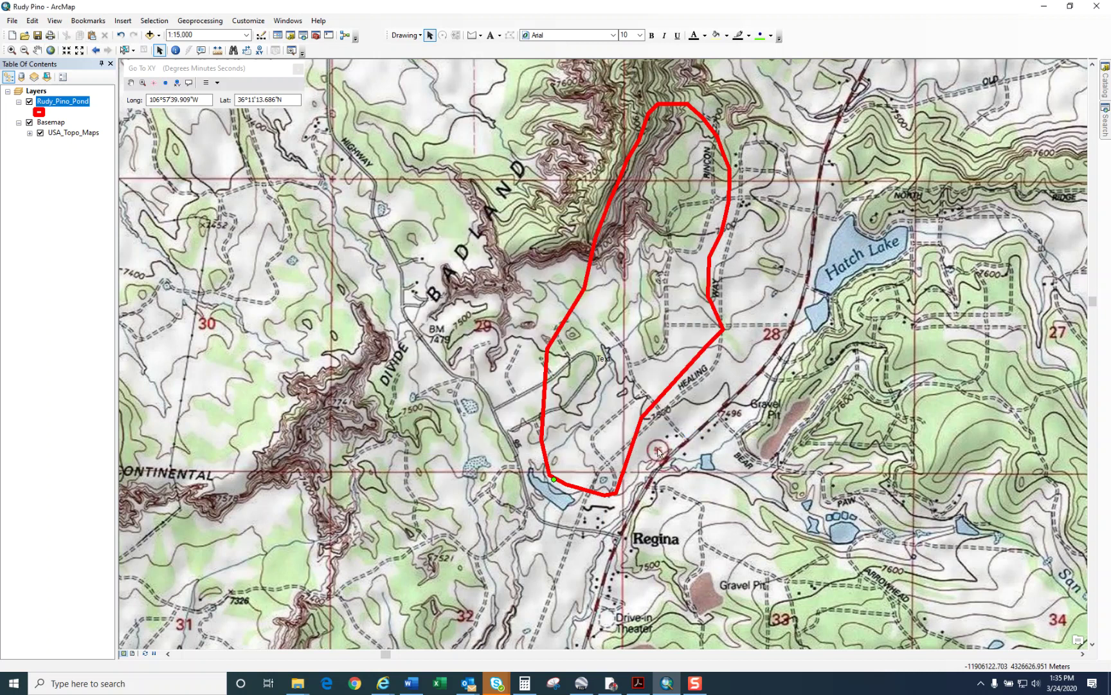
left_click(1099, 6)
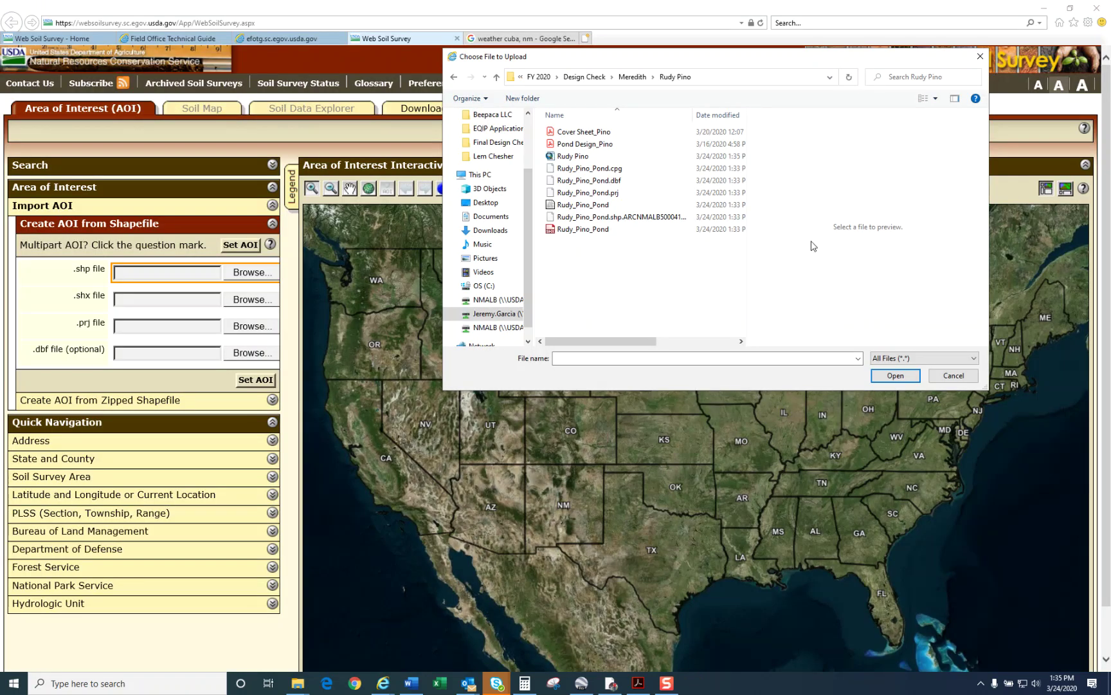
Step: Load the pond's shape source file into the .shp field, widening the chooser to read file types
left_click(646, 219)
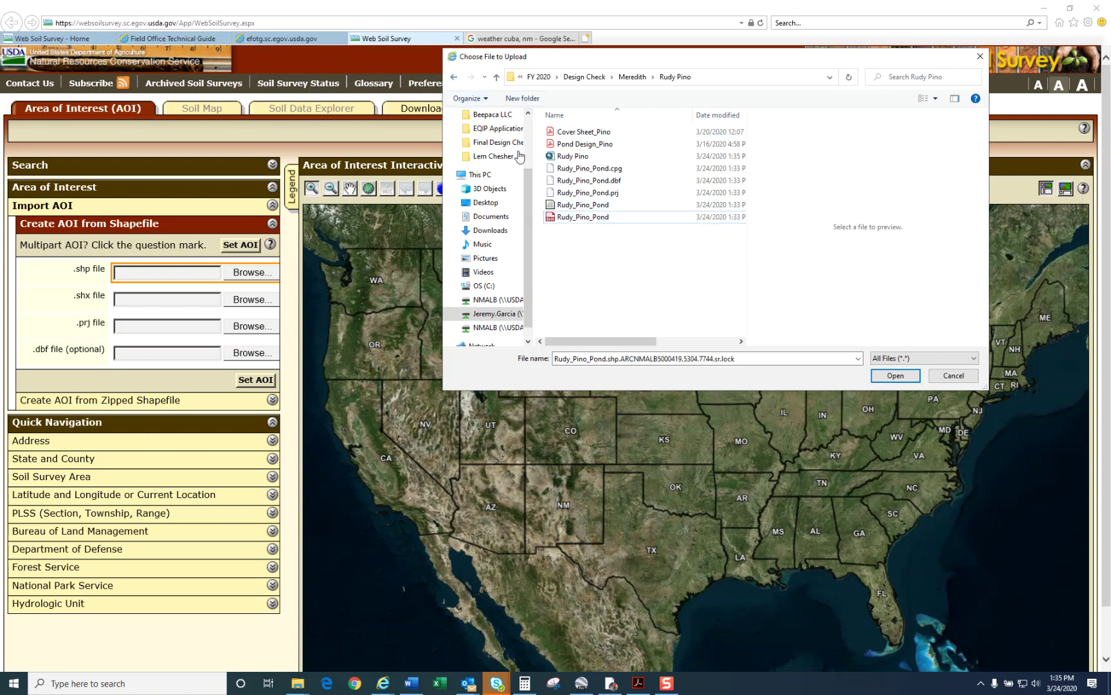
left_click(629, 198)
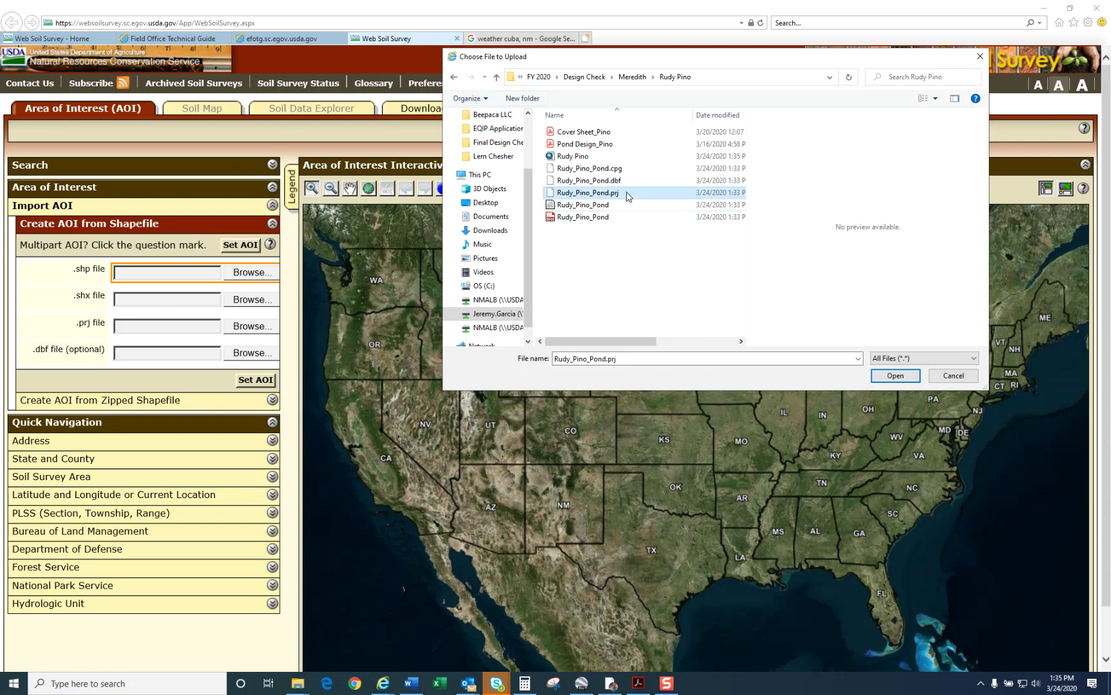
left_click(616, 206)
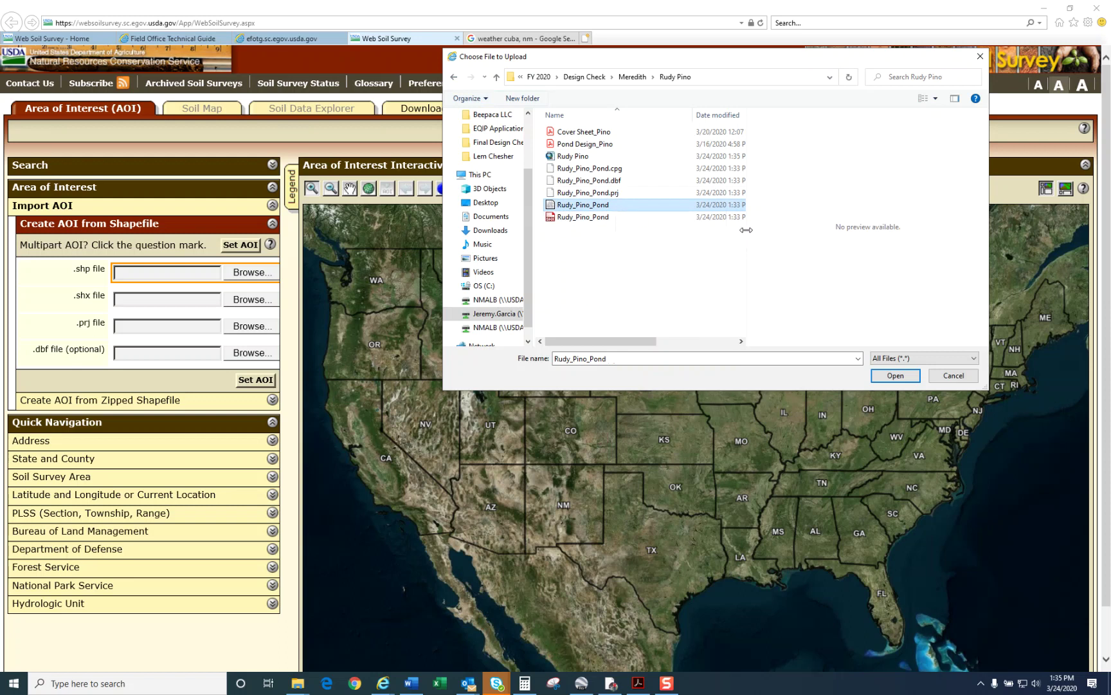
left_click_drag(747, 229, 866, 229)
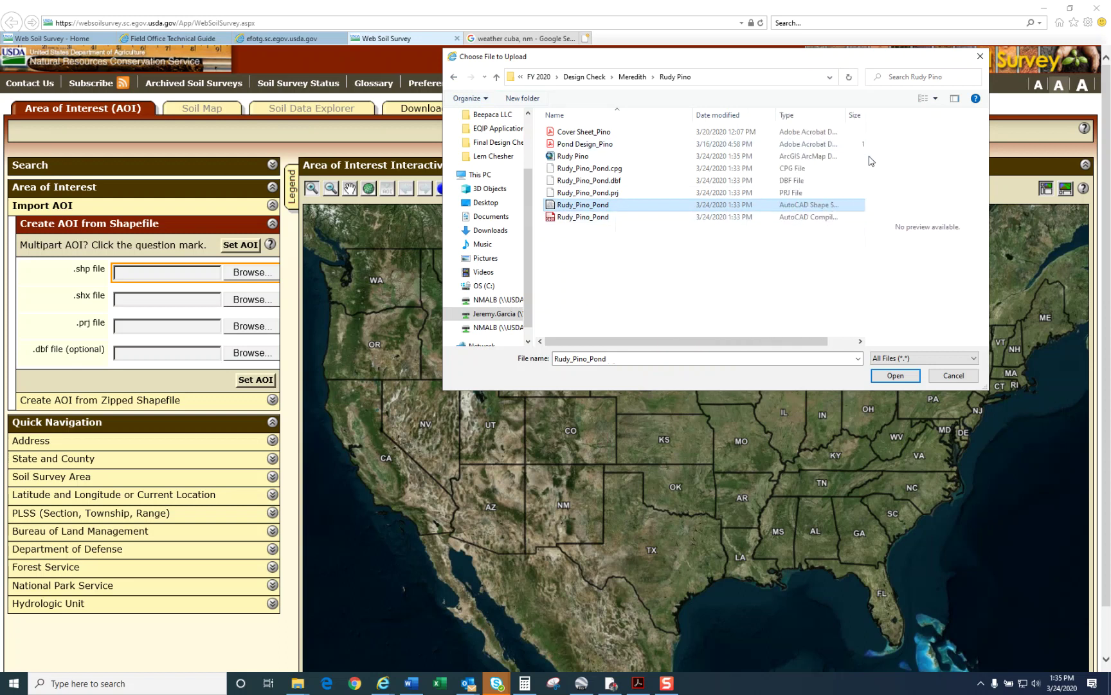
left_click_drag(866, 158, 931, 153)
left_click_drag(848, 111, 902, 114)
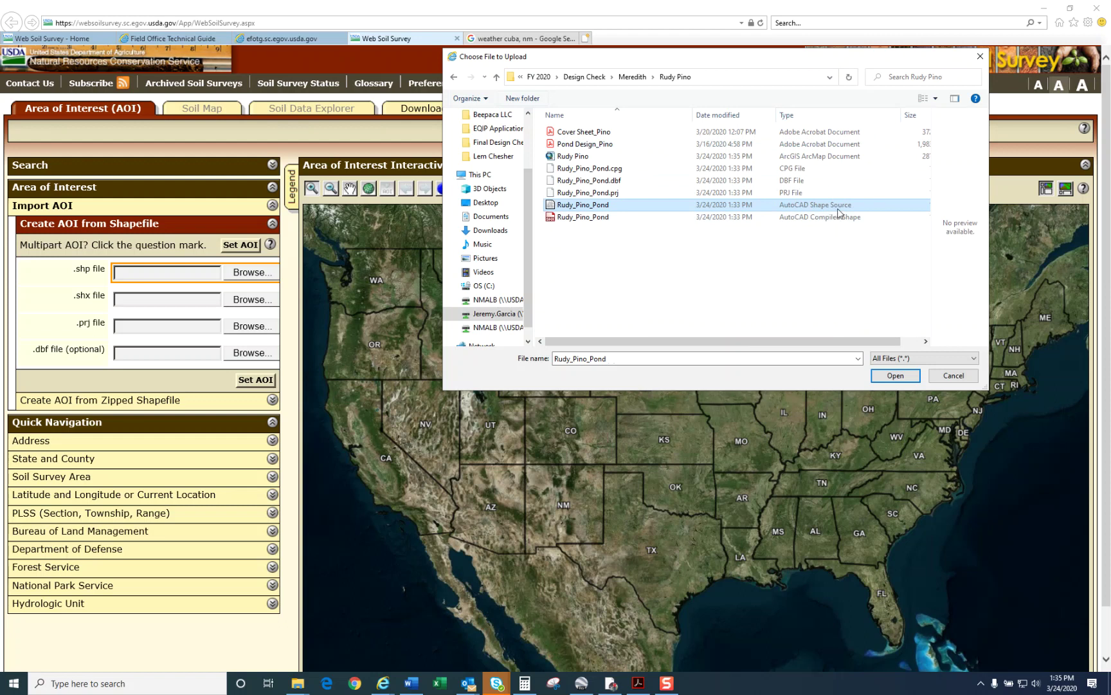
left_click(893, 375)
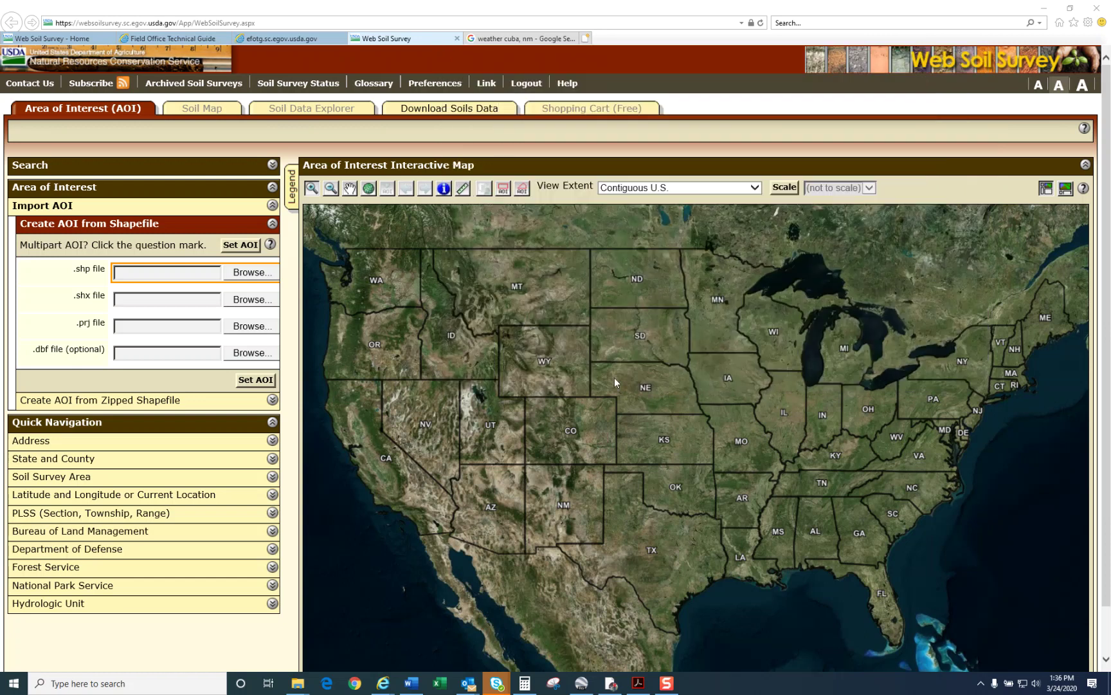
Step: Load the matching pond .shx, .prj and .dbf files into their fields
left_click(253, 300)
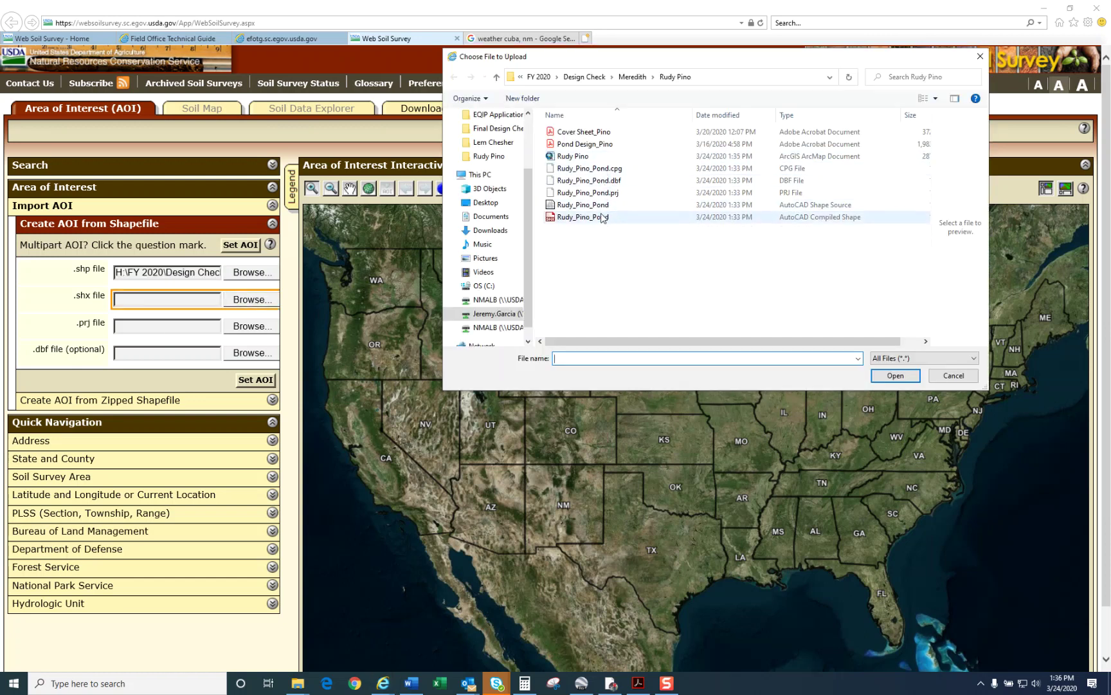
left_click(552, 219)
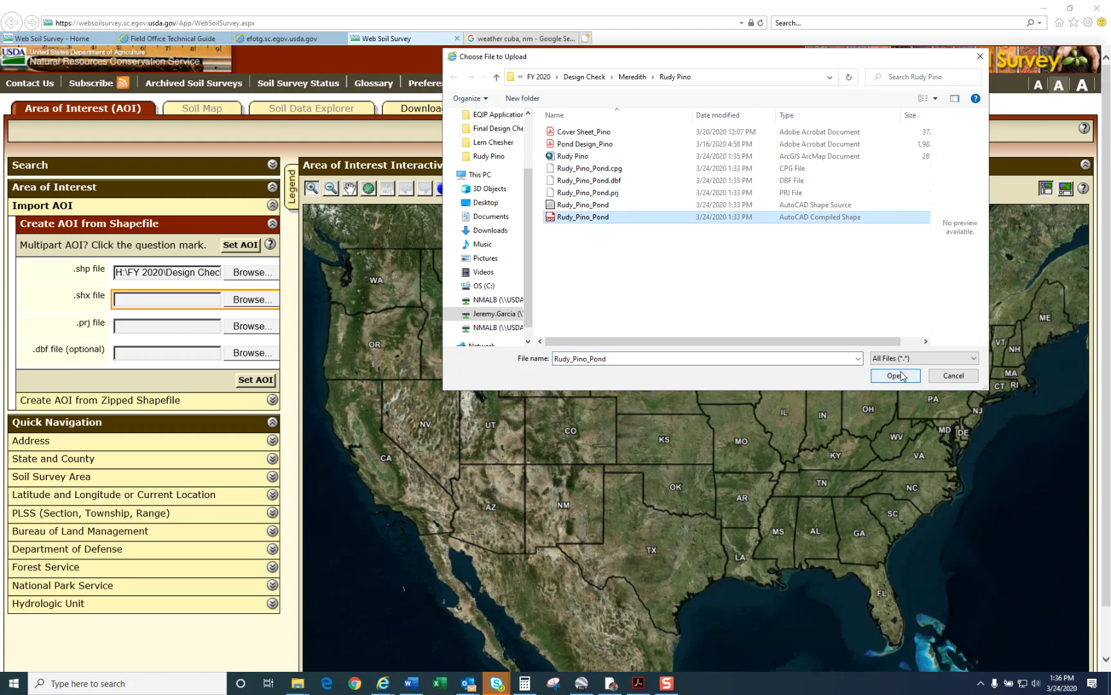
left_click(902, 376)
left_click(263, 328)
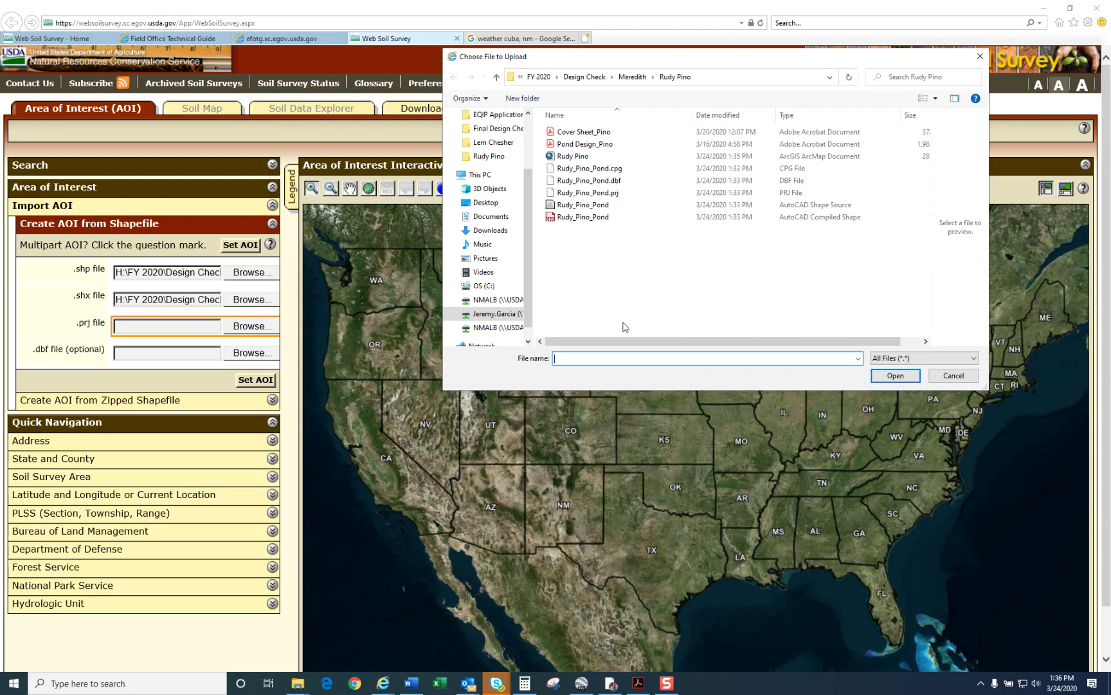
left_click(612, 193)
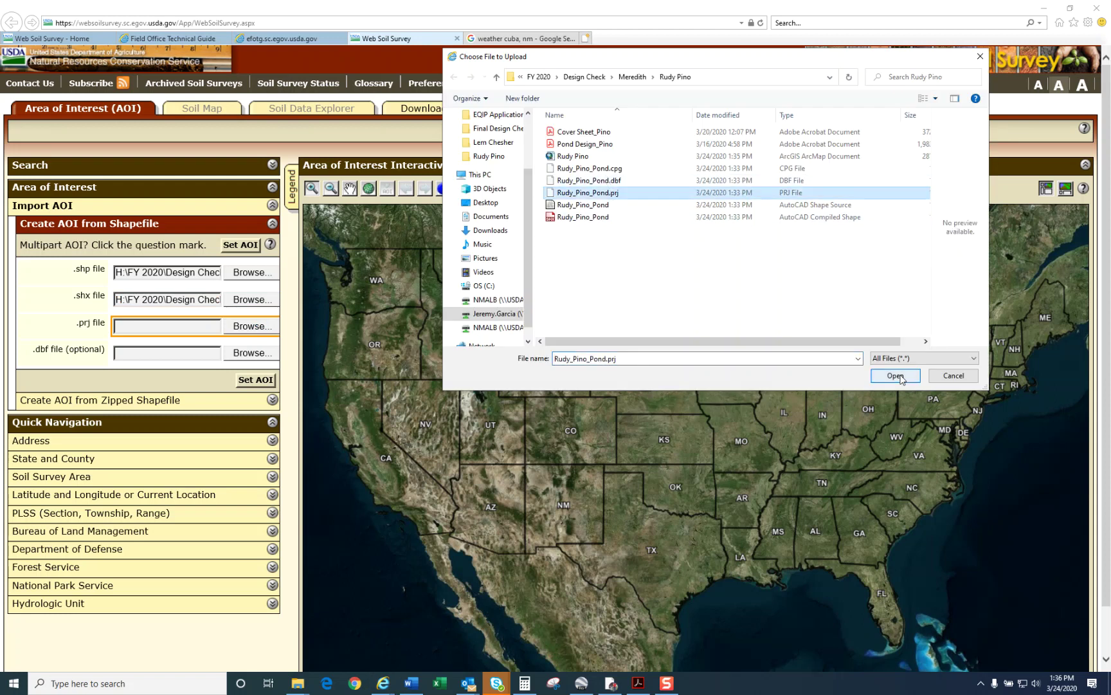
left_click(903, 379)
left_click(251, 355)
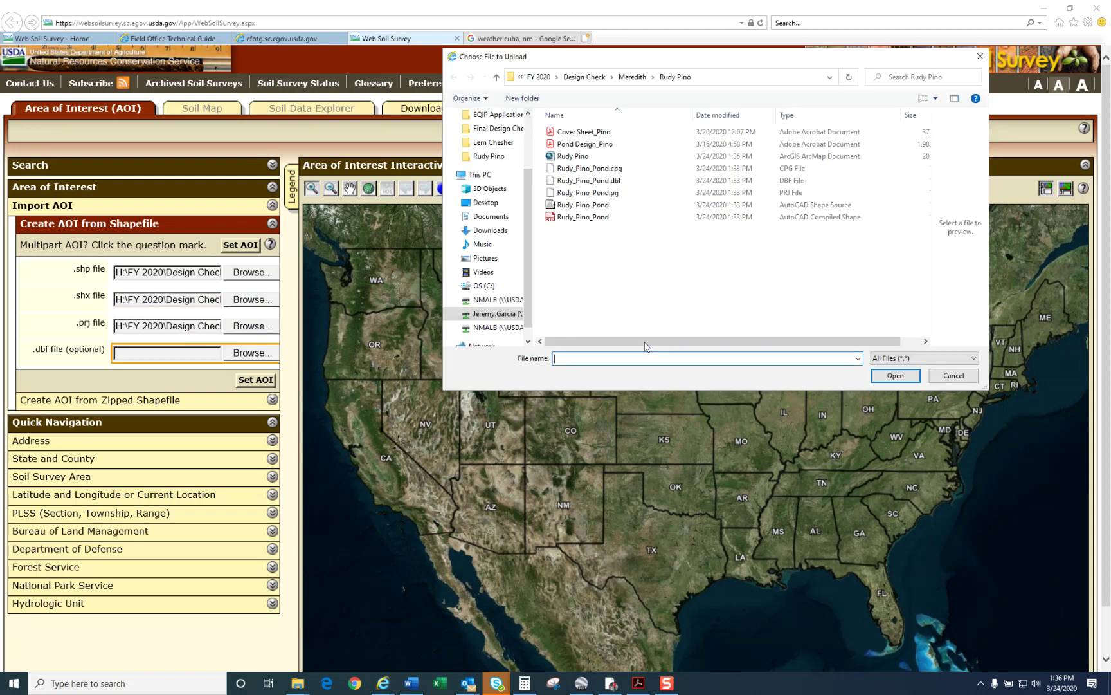
left_click(604, 180)
left_click(894, 376)
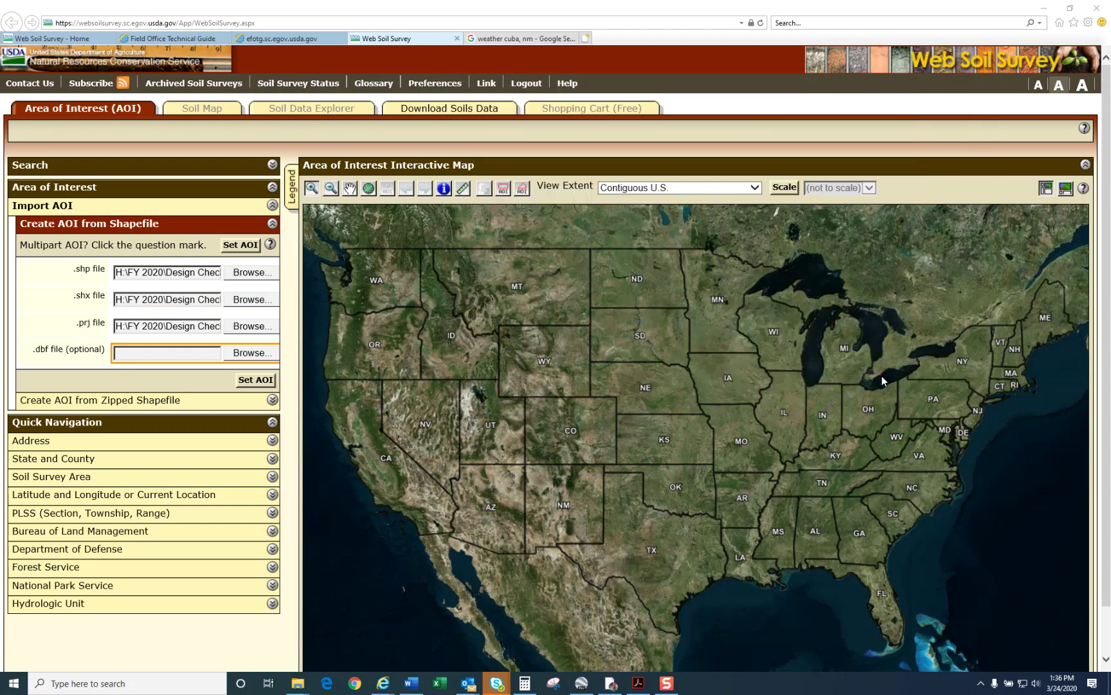
Step: Set the AOI from the uploaded shapefile and scroll to its 322.6-acre soil map-unit table
left_click(255, 380)
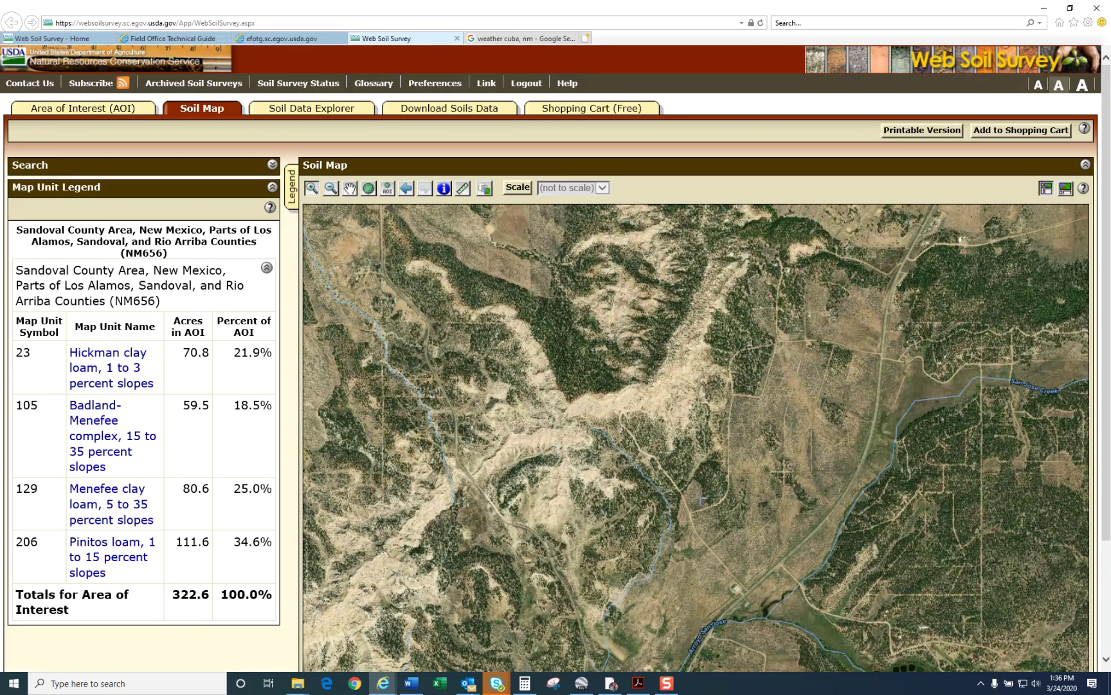
scroll(694, 386, "down", 2)
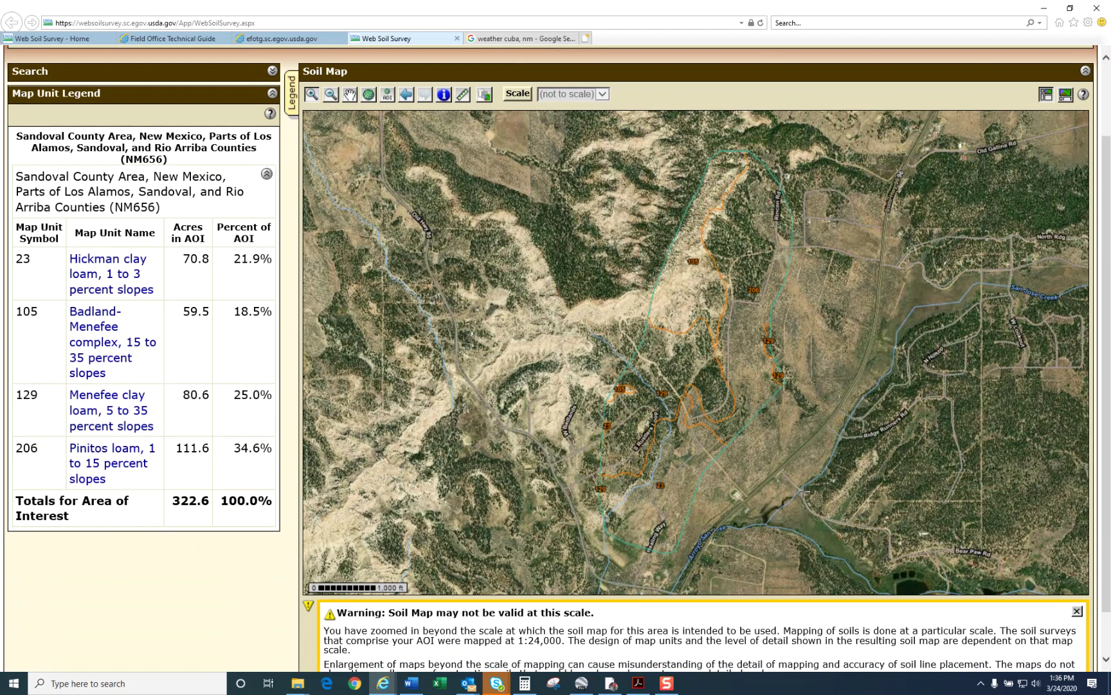